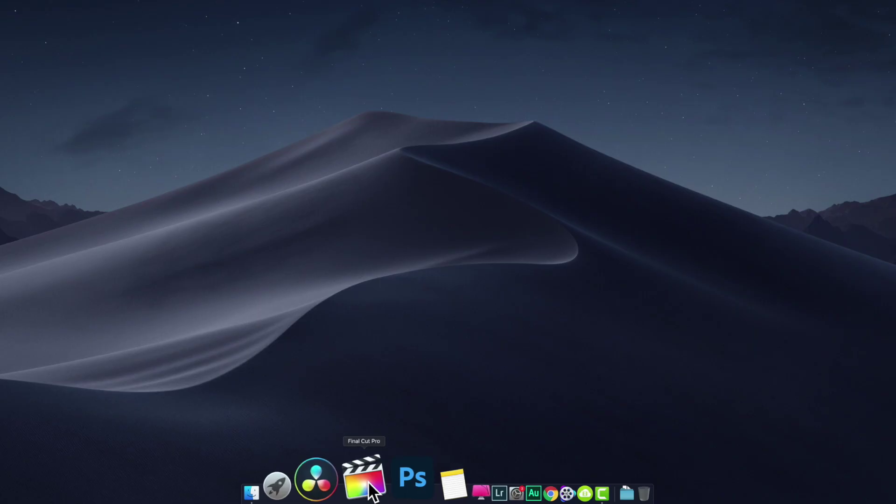
Open Final Cut Pro and switch the window layout to the Color & Effects workspace.
click(367, 481)
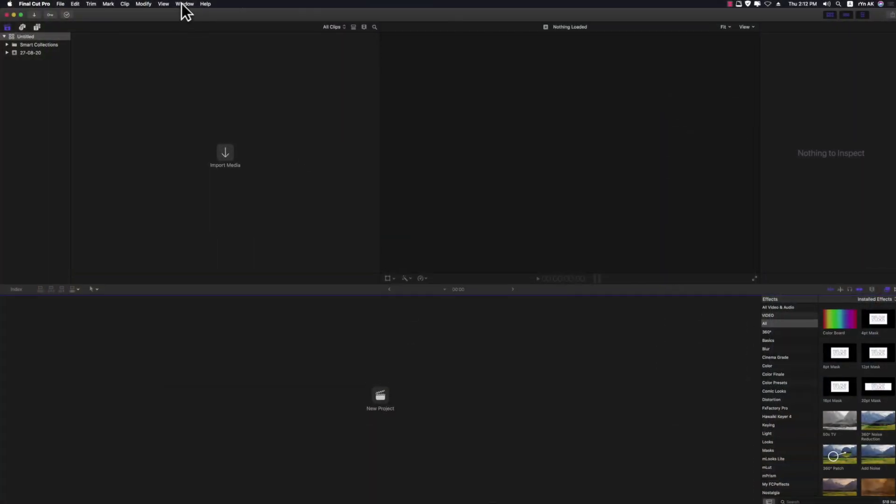
click(183, 3)
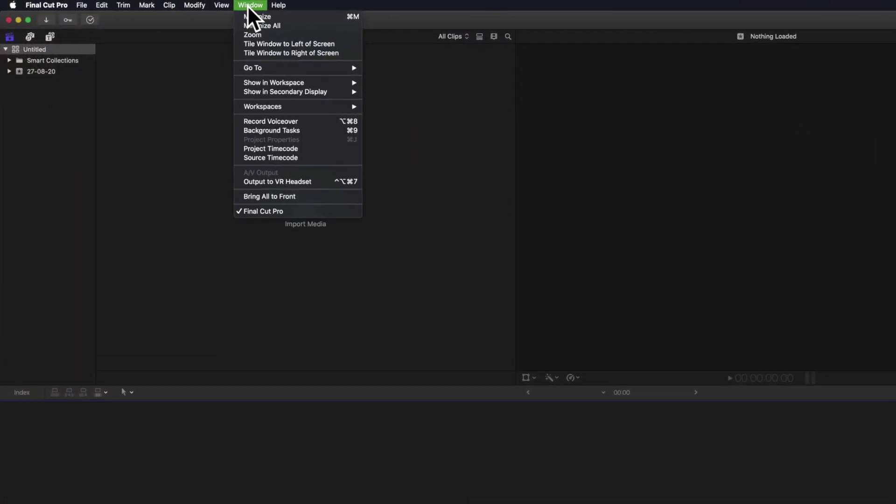
mouse_move(275, 106)
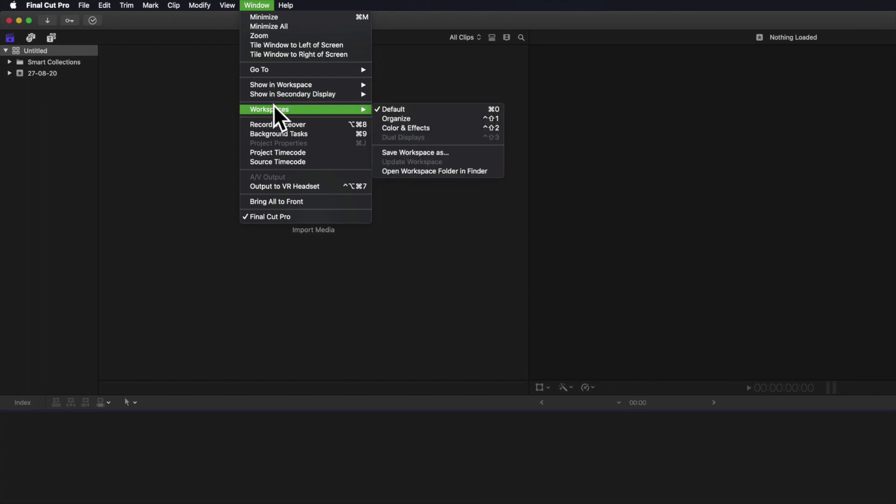
click(427, 128)
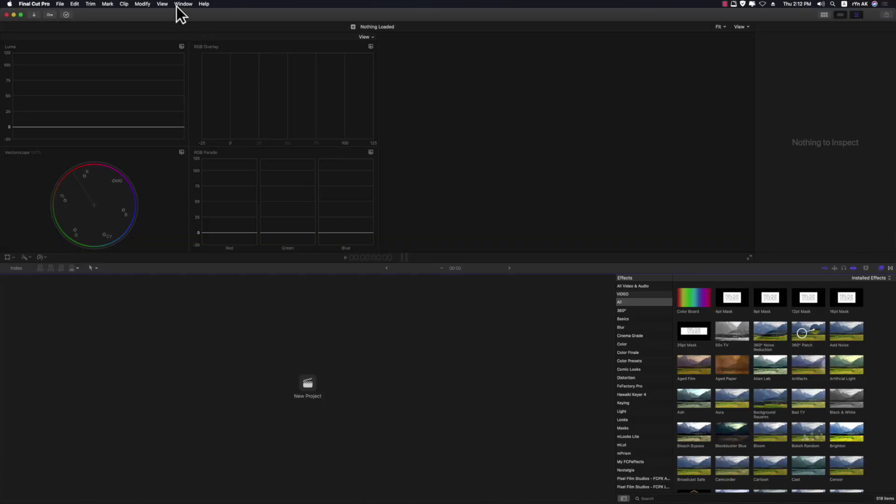
Switch the window layout back to the Default workspace.
click(177, 4)
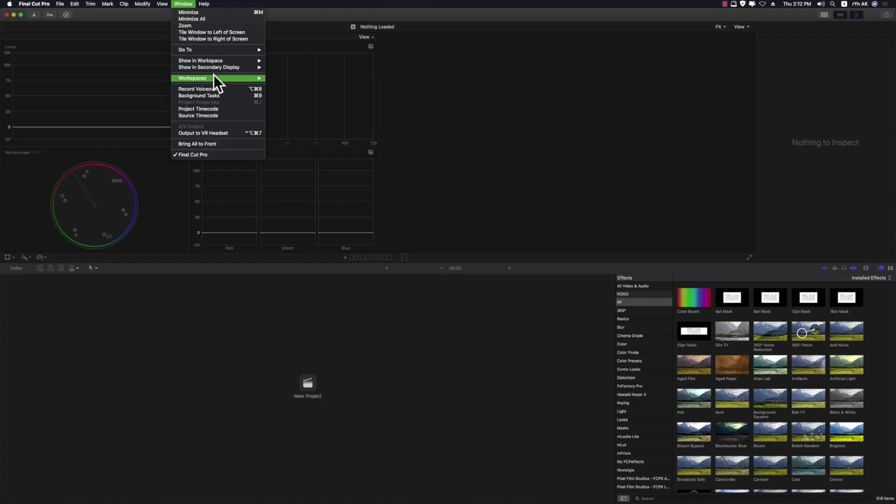
mouse_move(214, 76)
click(285, 79)
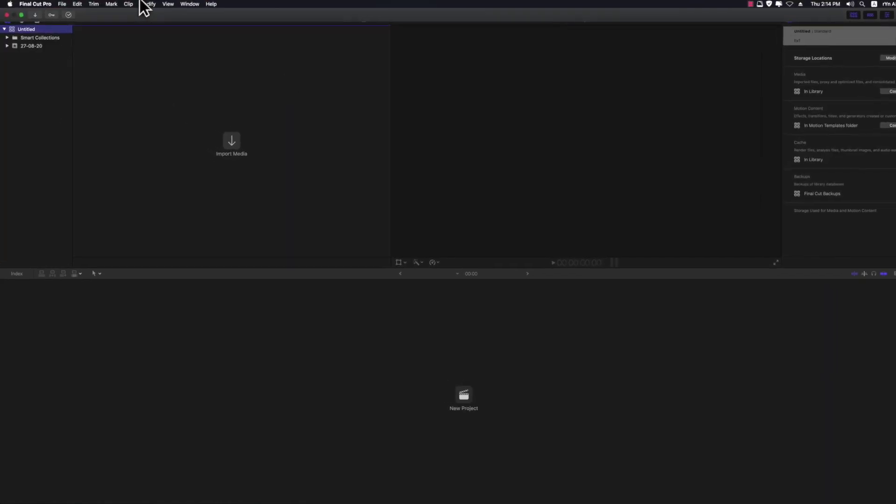
click(75, 4)
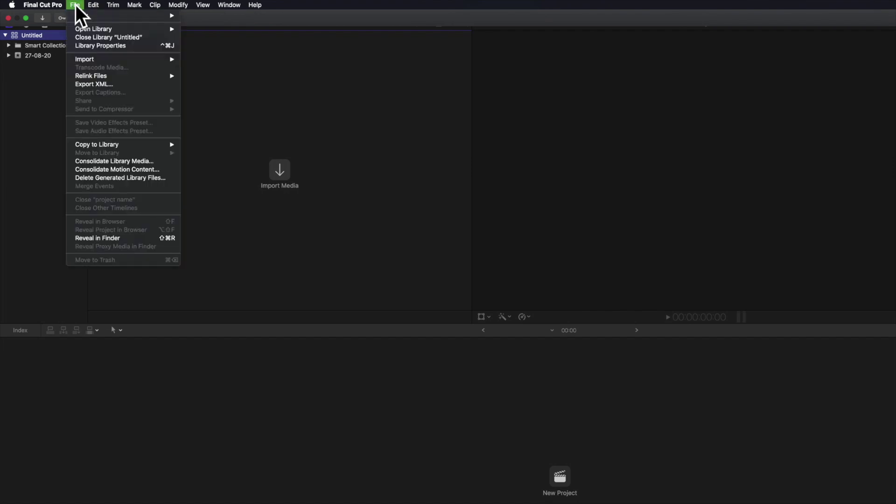
mouse_move(110, 5)
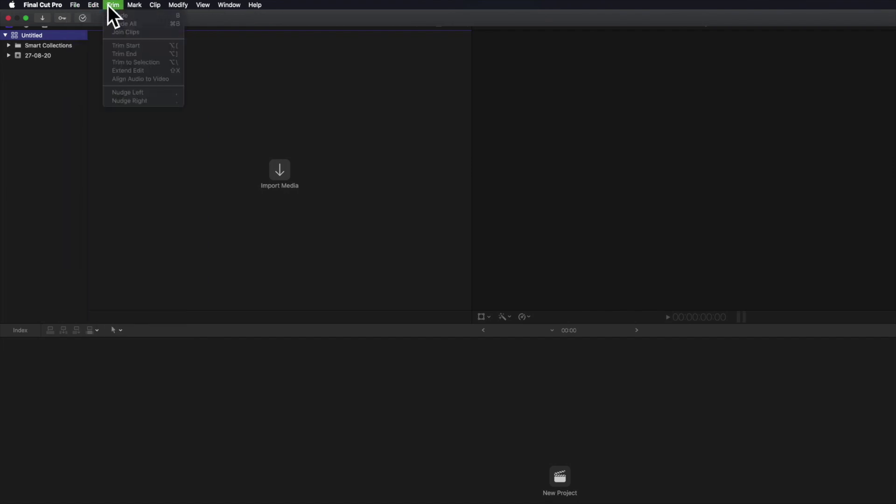
mouse_move(148, 6)
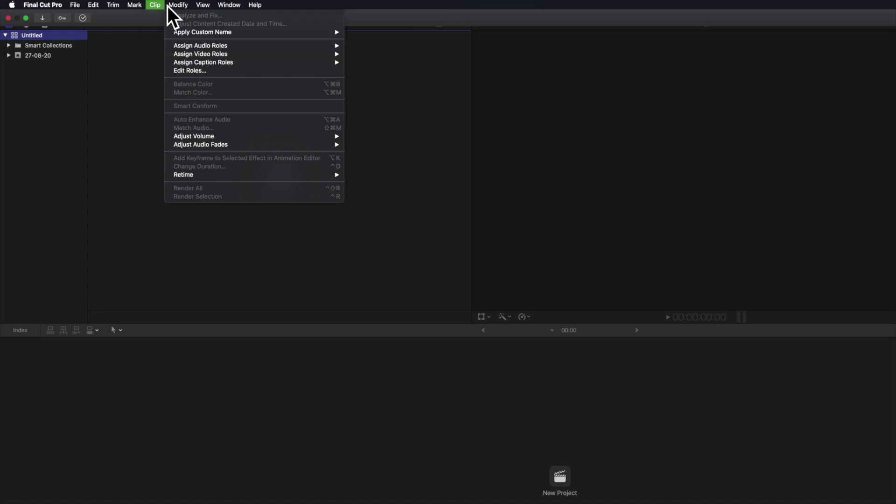
mouse_move(198, 5)
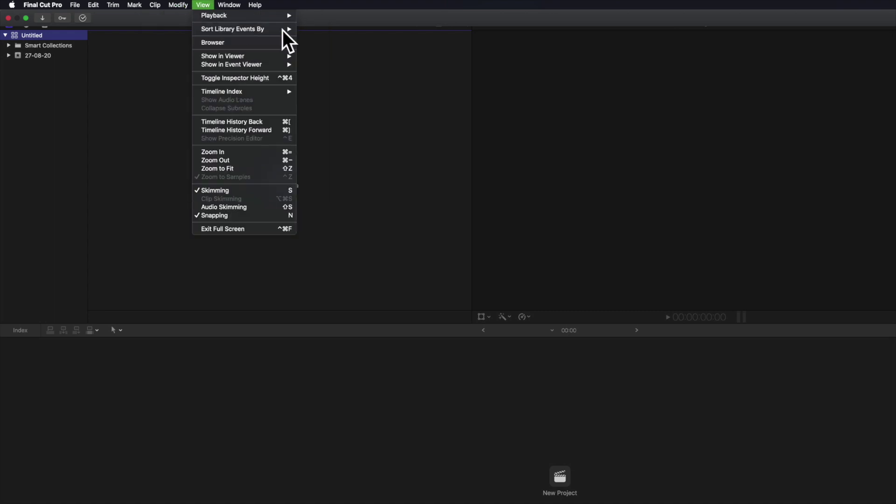
click(317, 74)
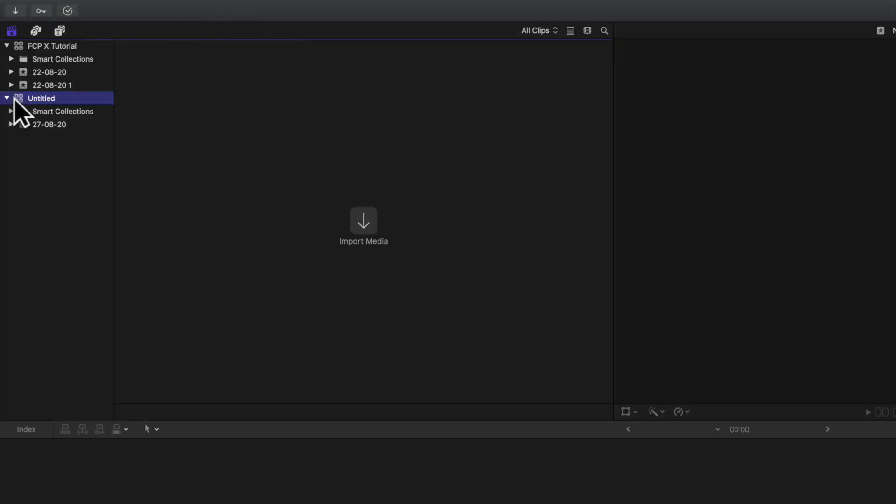
Close the Untitled library.
right_click(14, 99)
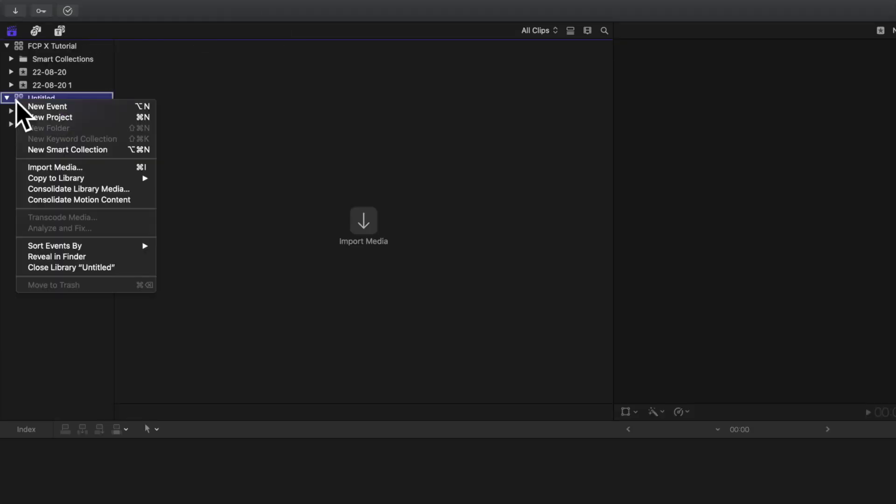
click(112, 266)
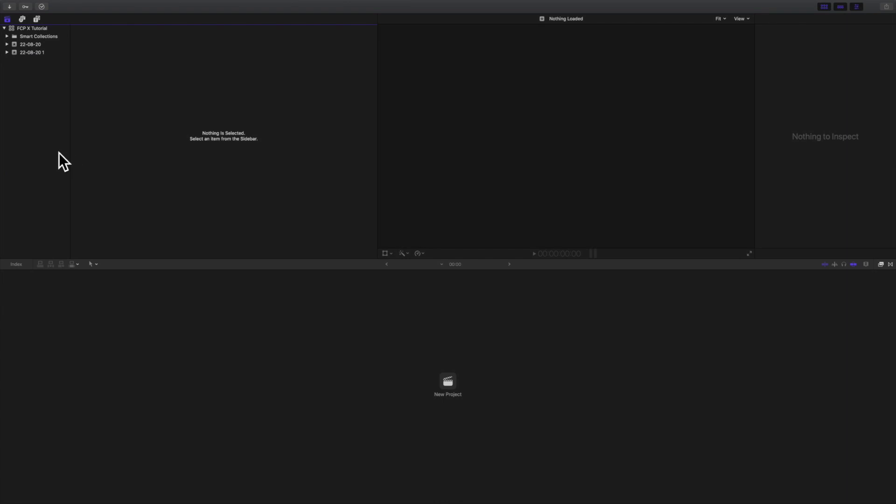
Look through the photos and audio sources, then the installed titles and generators.
click(22, 19)
click(24, 29)
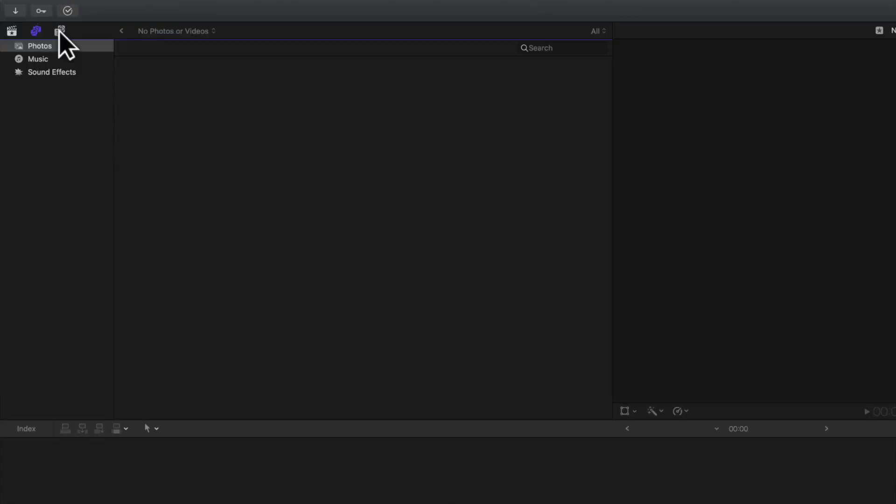
click(37, 18)
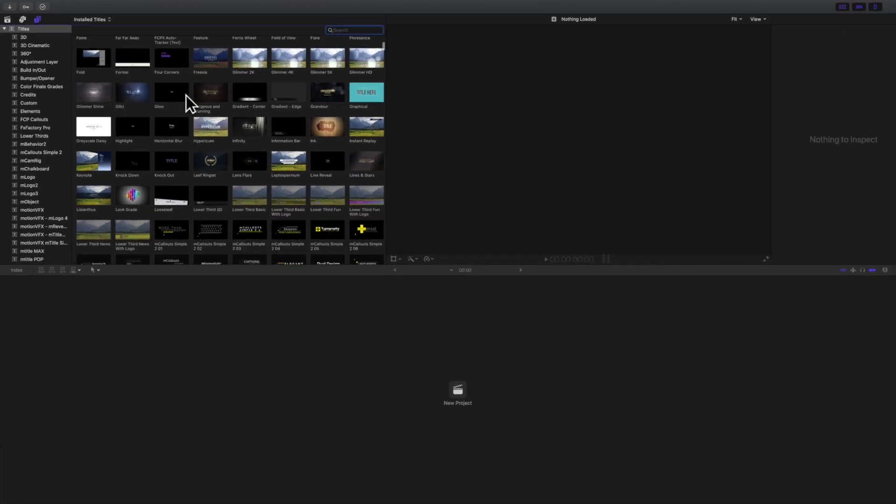
click(4, 28)
click(29, 36)
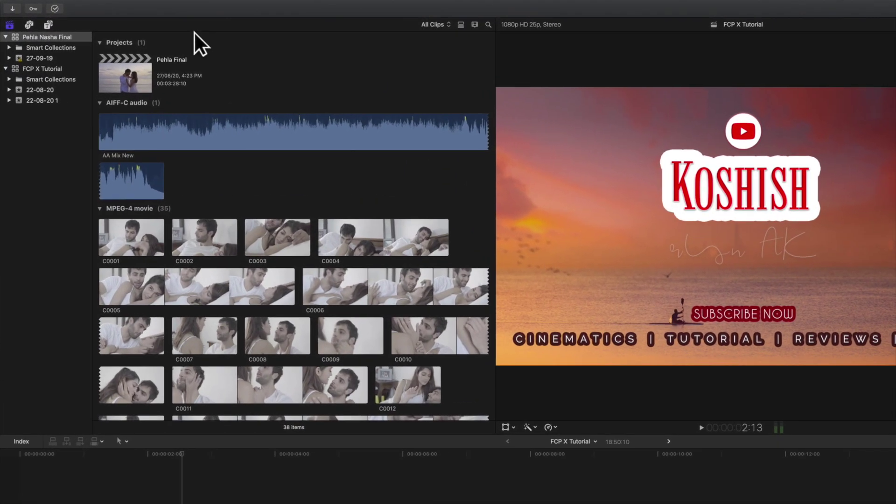
Browse the clips of the Pehla Nasha Final library and check its Audio Only, Stills and Projects smart collections.
scroll(242, 263, down, 5)
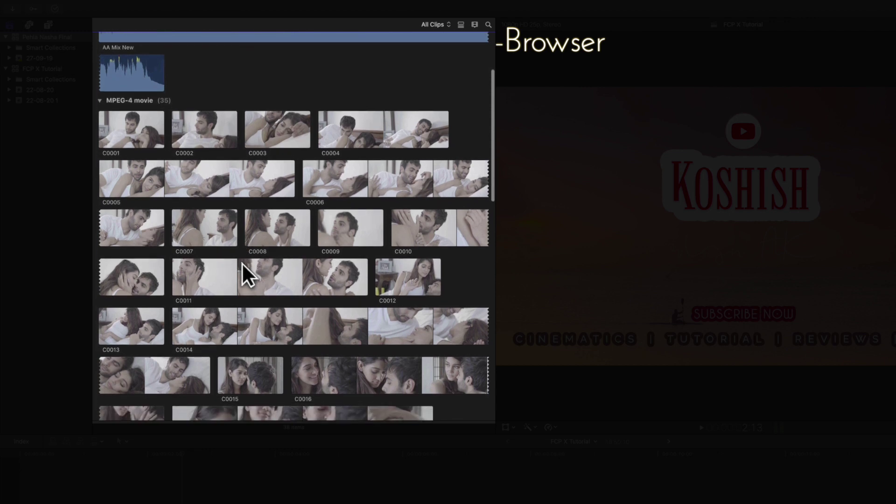
scroll(241, 262, down, 4)
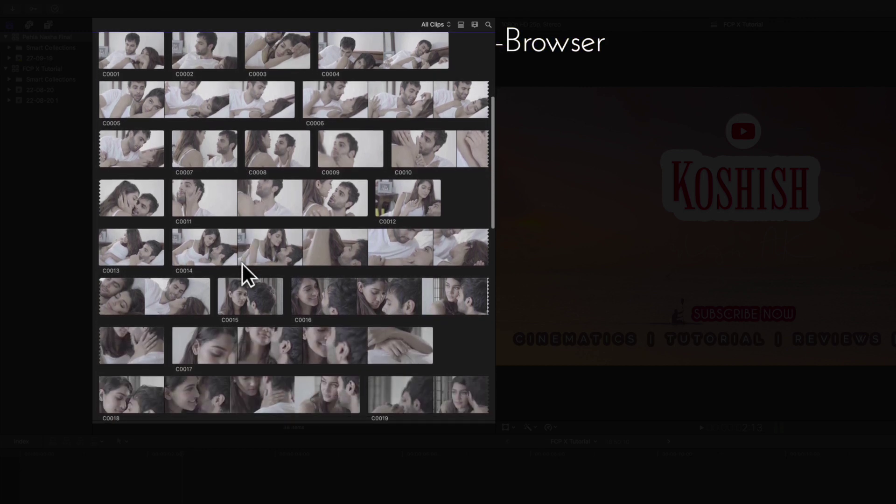
scroll(242, 262, down, 5)
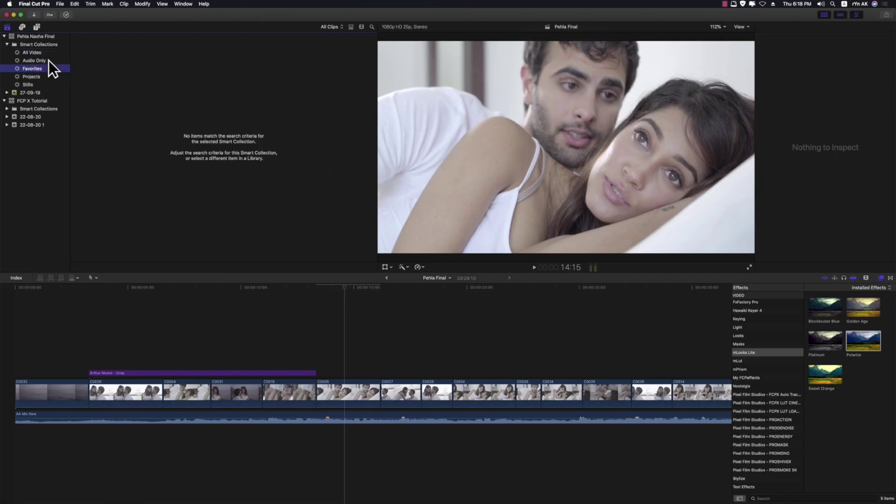
click(49, 60)
click(41, 83)
click(41, 76)
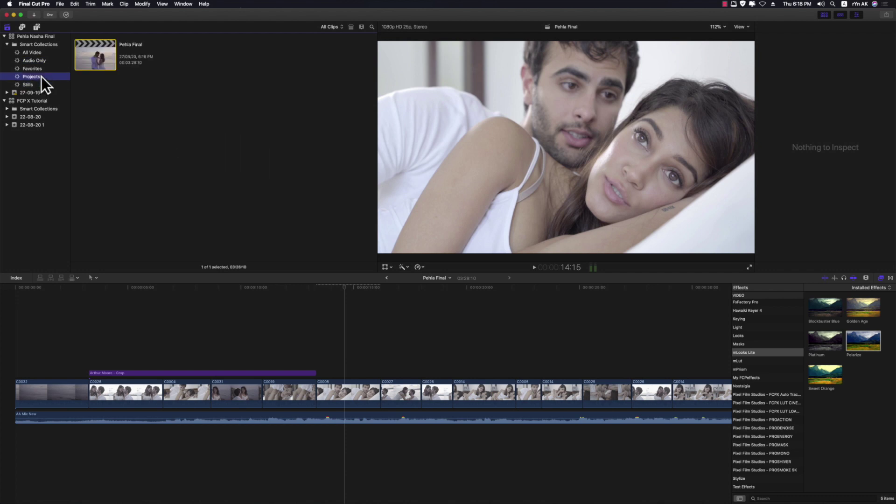
Mark a range of about 08:46 in clip C0005 of the Pehla Nasha Final library and bring it into the FCP X Tutorial timeline beside the opening clip.
click(35, 38)
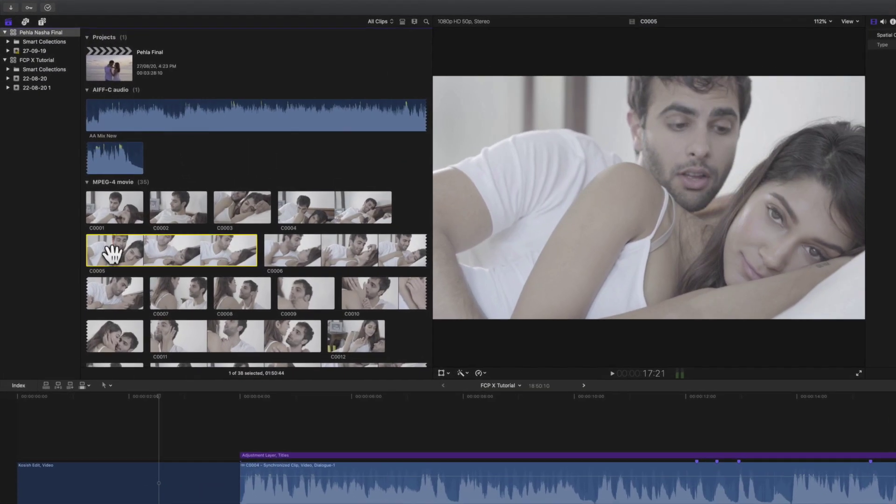
key(i)
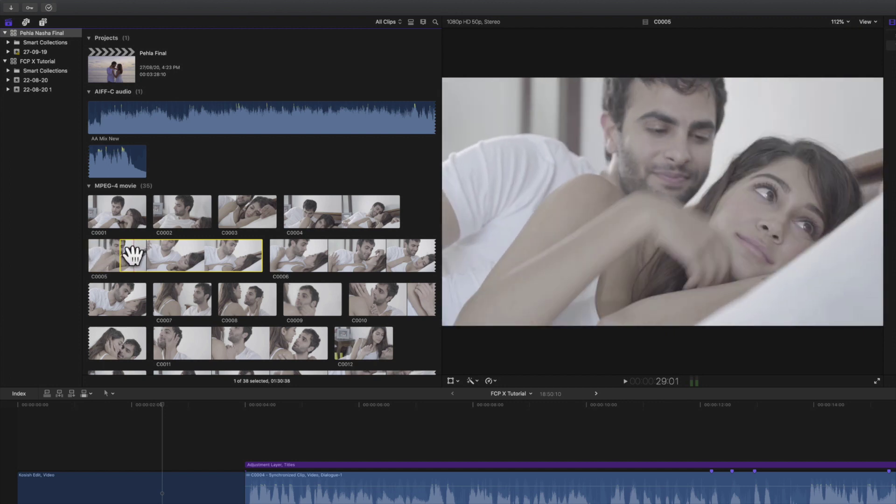
key(o)
drag(135, 281, 237, 489)
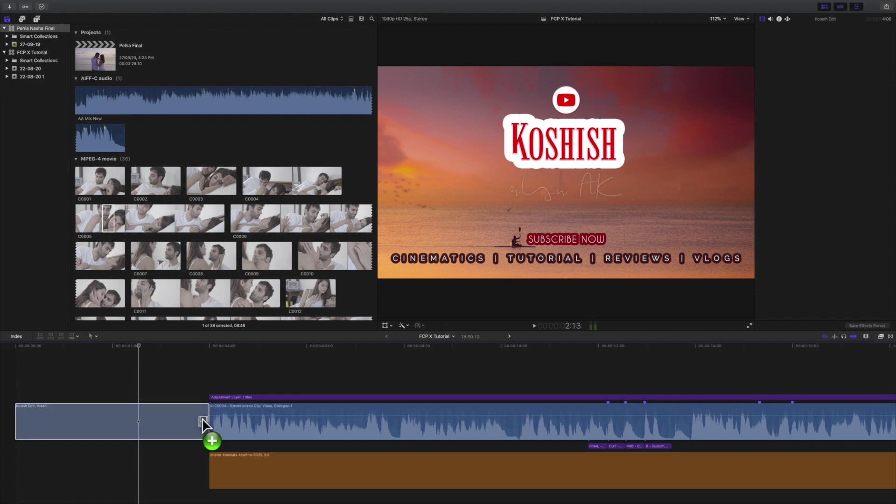
drag(203, 418, 205, 419)
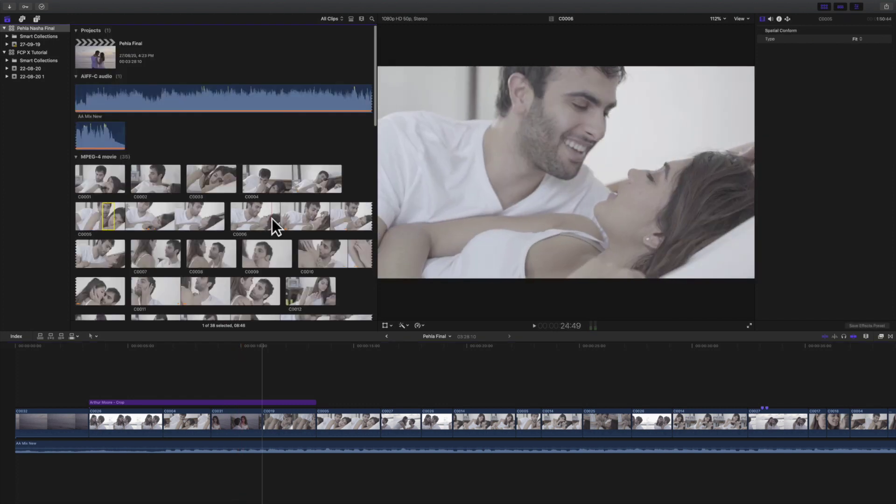
Scale clip C0005 in the Pehla Final timeline to 110%, crop its left side by 51 px and set its bottom-left distortion X to 36.5 px.
click(337, 385)
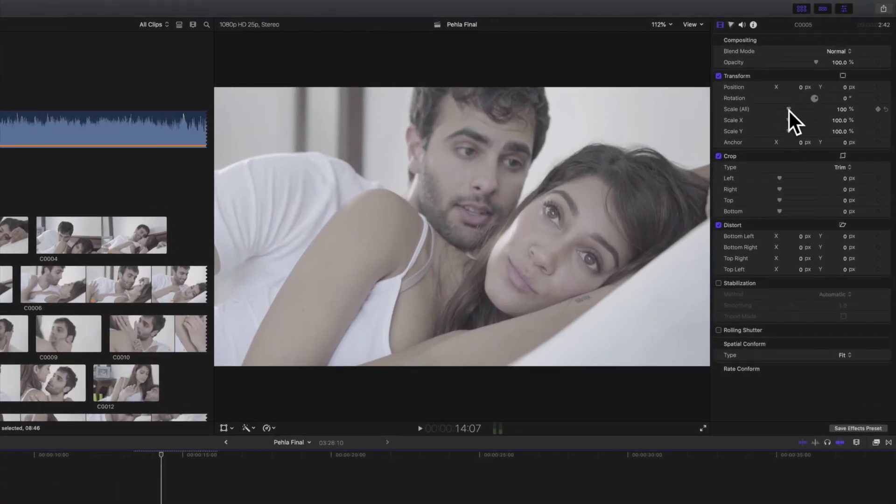
drag(788, 110, 790, 109)
drag(779, 178, 785, 178)
drag(800, 236, 826, 236)
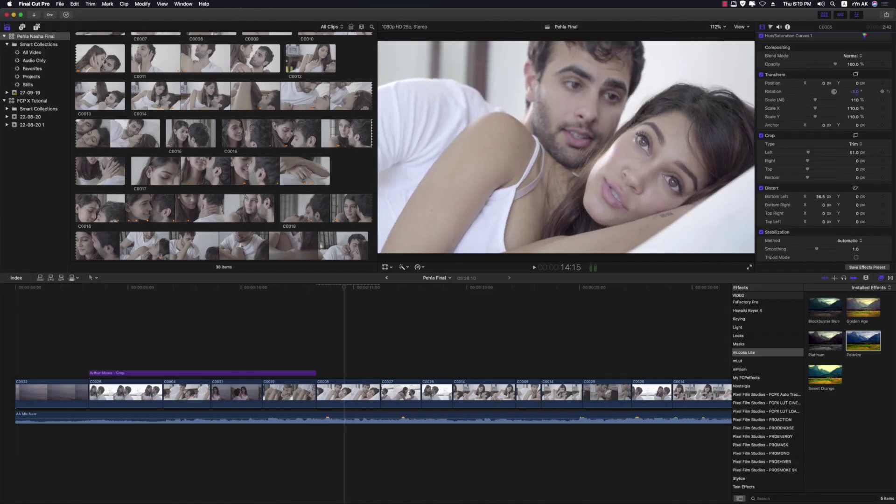
Examine the transform, Polarize effect and color correction settings of clip C0005.
scroll(821, 187, down, 3)
scroll(856, 110, up, 6)
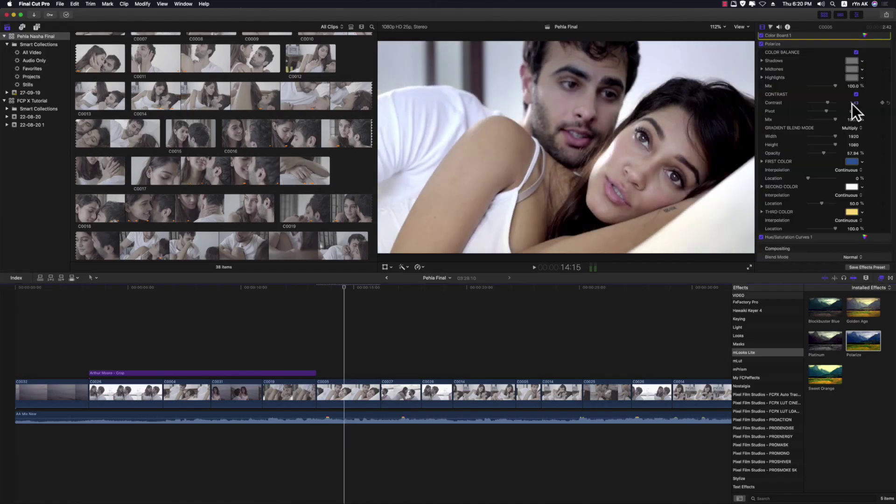
click(762, 73)
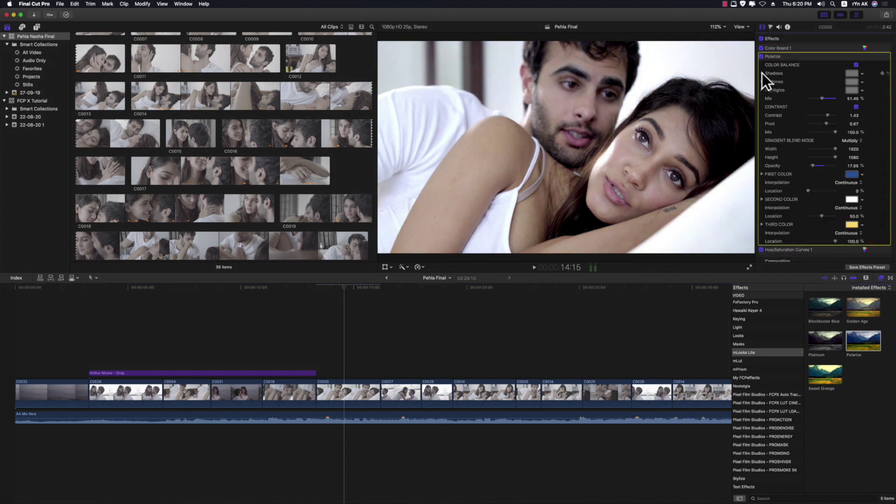
scroll(814, 105, up, 2)
scroll(815, 105, up, 3)
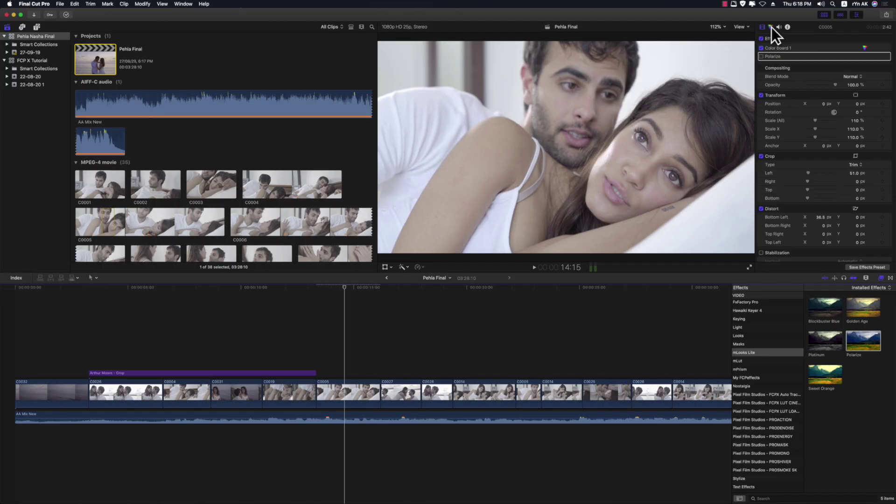
click(772, 27)
click(791, 38)
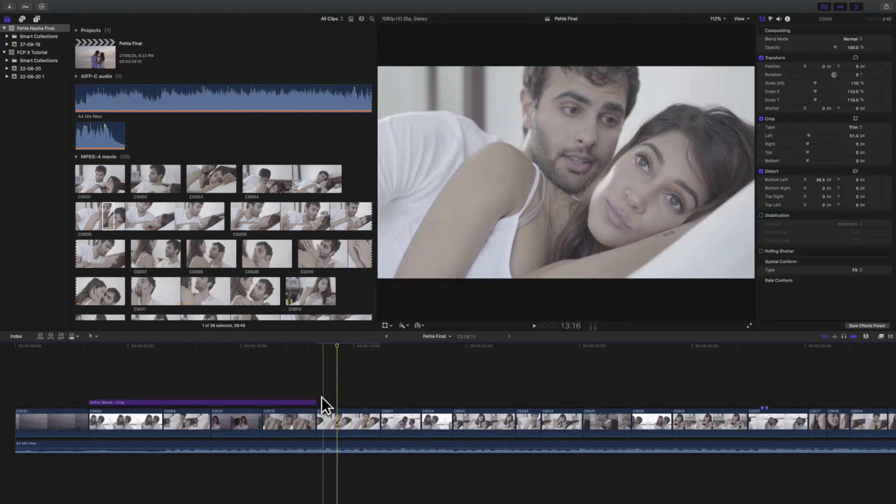
Adjust the exposure of timeline clip C0005 with a Color Board, lowering the shadows to -24% and raising the highlights.
click(348, 415)
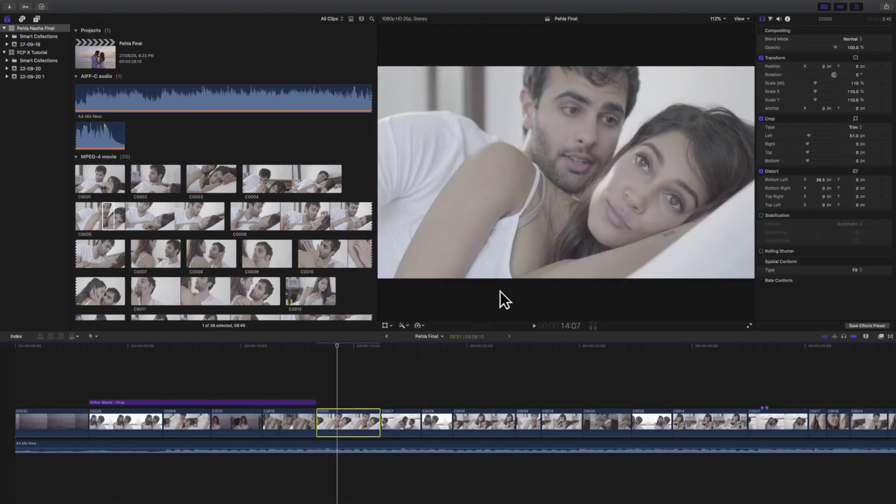
click(771, 19)
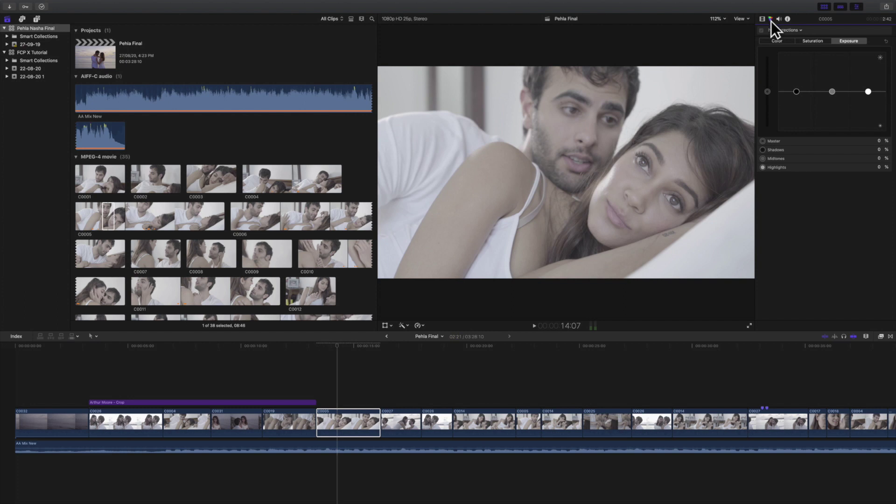
drag(792, 90, 794, 99)
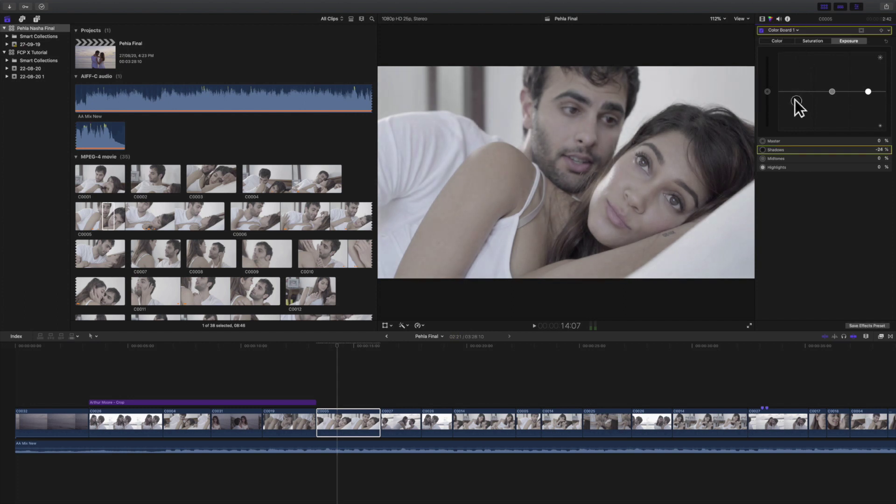
drag(866, 91, 868, 82)
Raise the master saturation of clip C0005 to 50% in the Color Board.
click(812, 42)
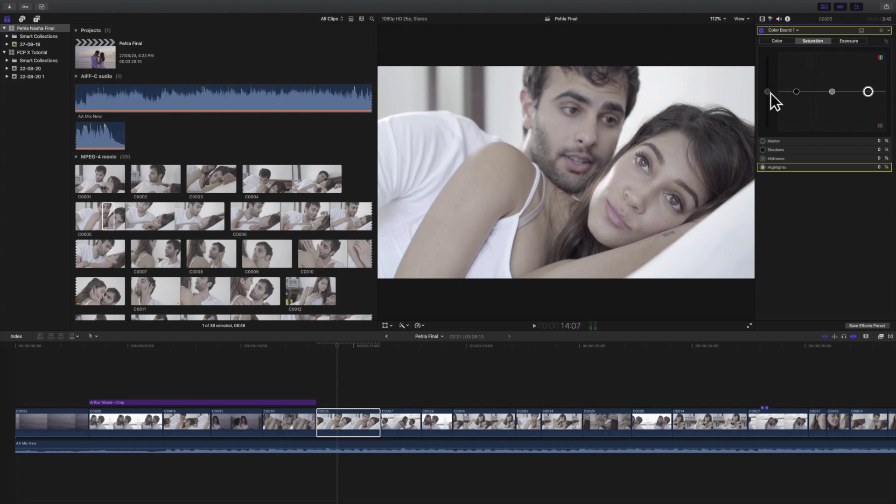
drag(768, 92, 768, 76)
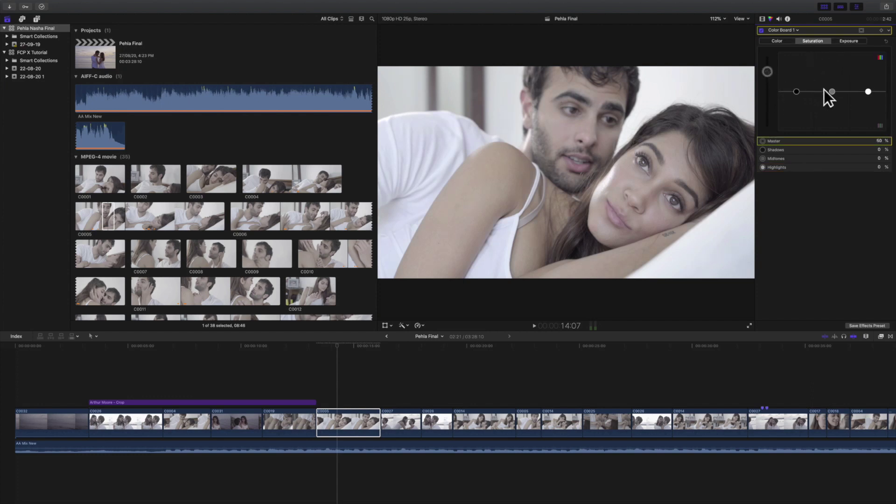
Raise the highlights saturation of clip C0005 to 19% in the Color Board.
drag(868, 92, 867, 84)
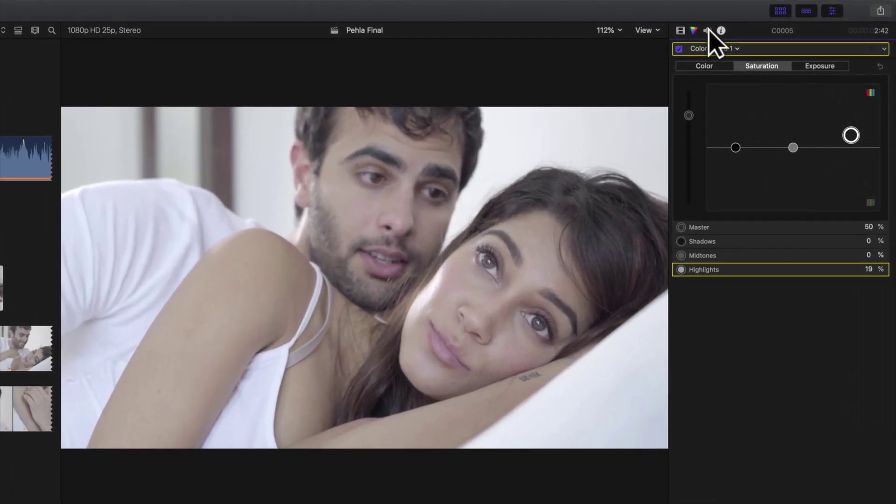
Set the volume of the AA Mix New audio track to -1.0 dB and its equalization to Voice Enhance.
click(769, 21)
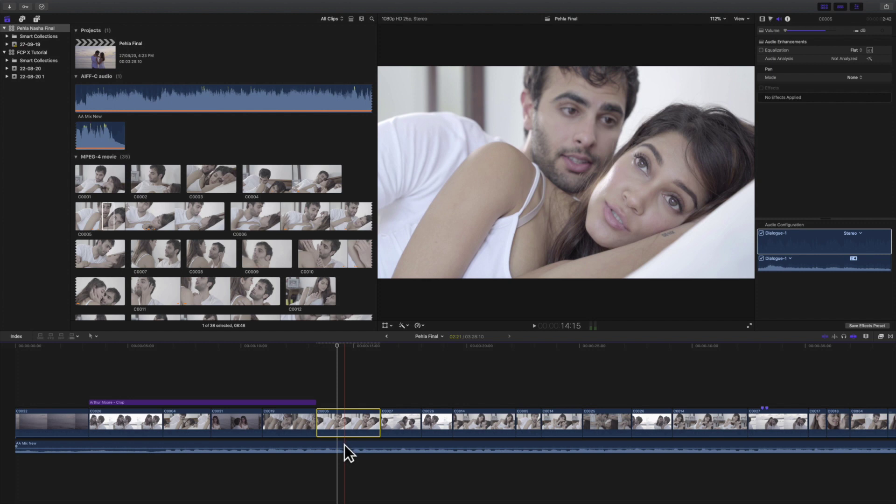
click(344, 445)
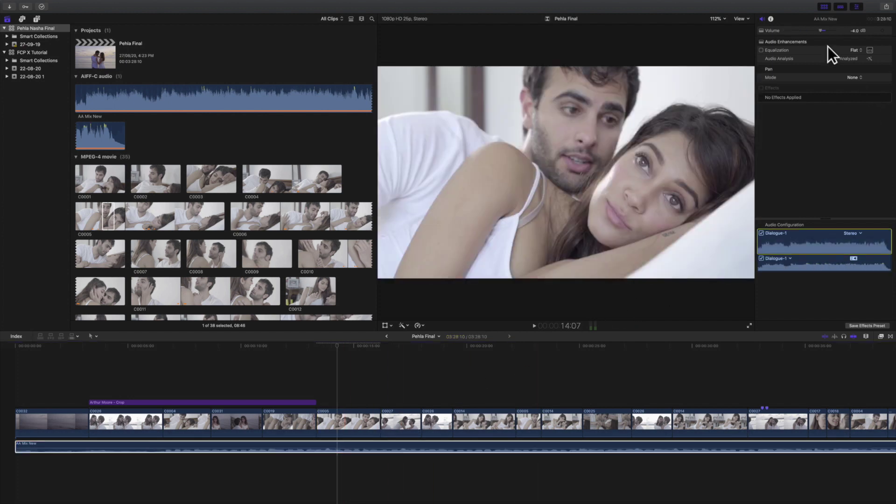
drag(819, 29, 822, 30)
click(854, 50)
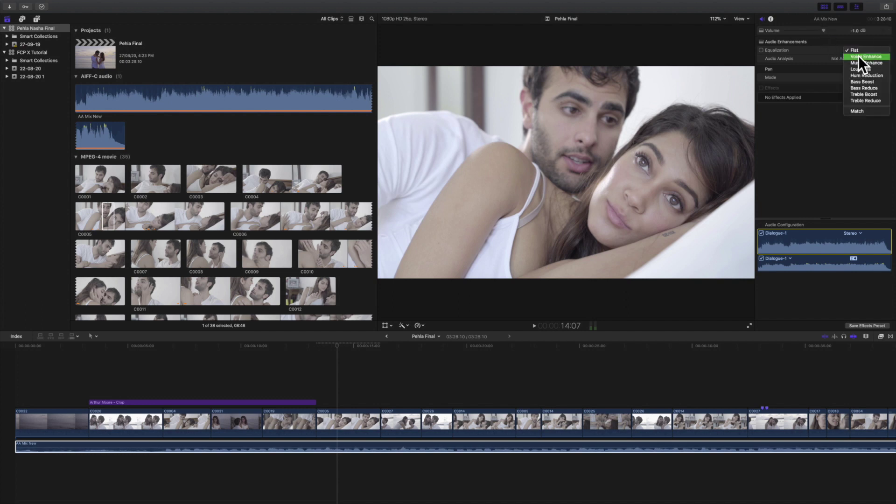
click(872, 57)
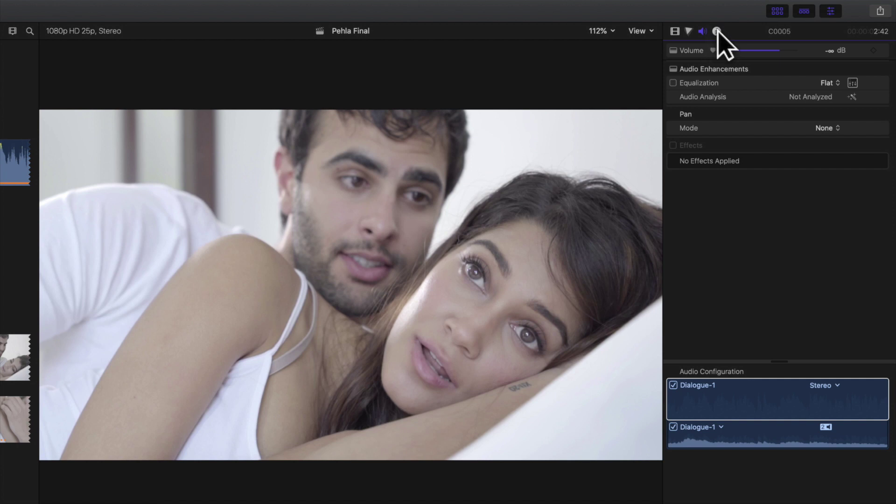
Examine the metadata of clip C0005, including its video role choices, and the properties of the Pehla Final project.
click(716, 32)
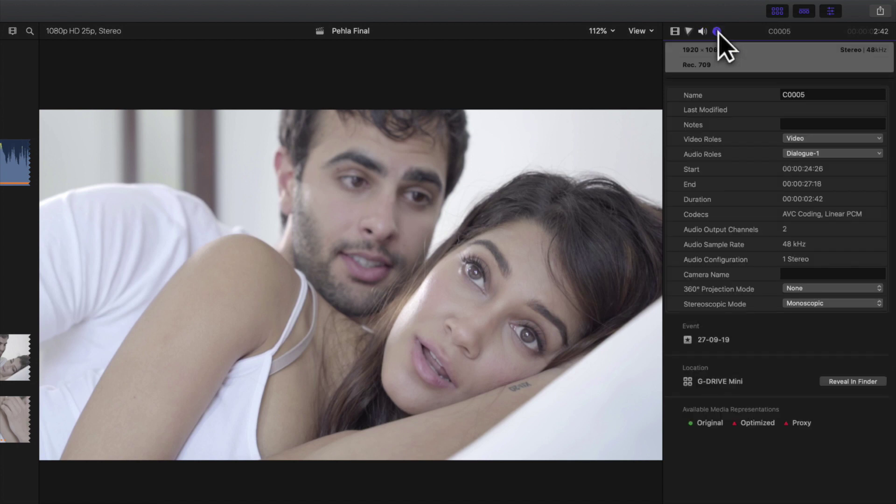
click(824, 94)
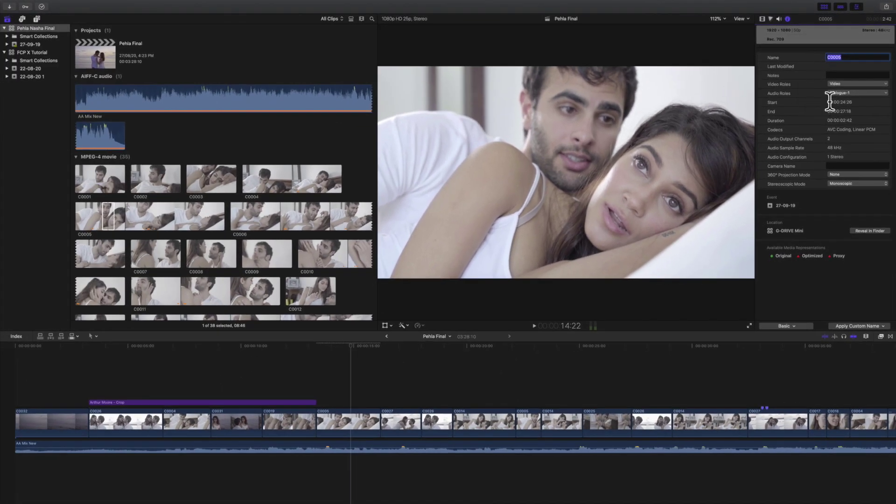
scroll(852, 91, down, 1)
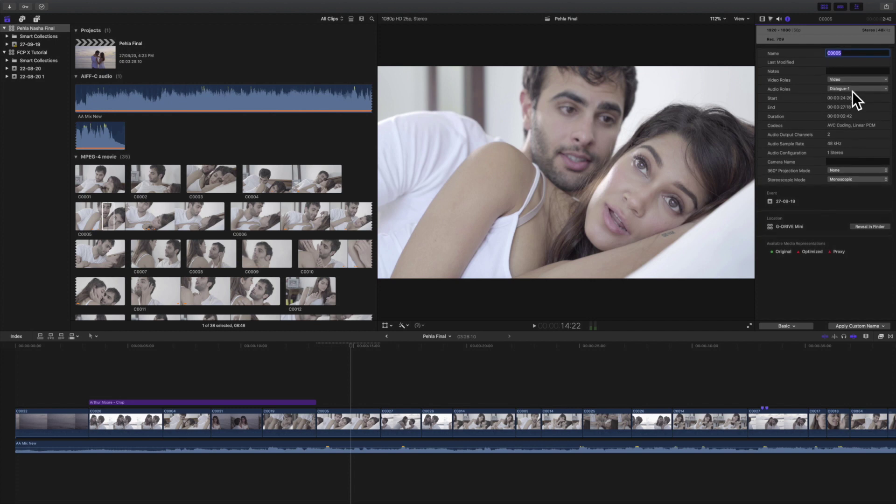
scroll(852, 92, up, 1)
click(840, 83)
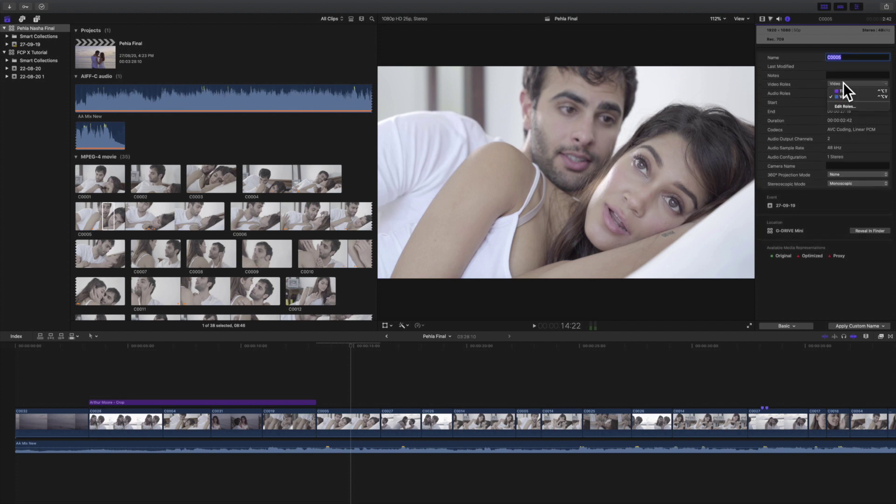
click(863, 124)
click(96, 50)
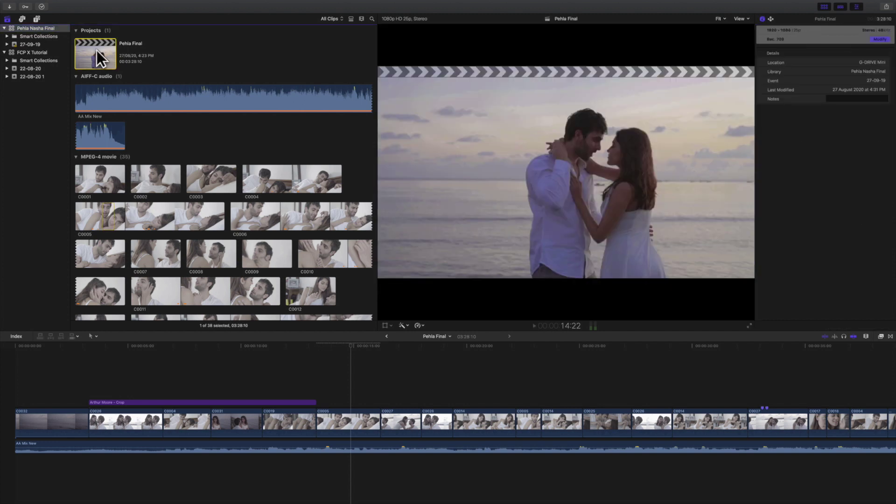
Add the Blur title above clip C0032 at the start of the timeline and trim it to a duration of 3:07.
click(23, 28)
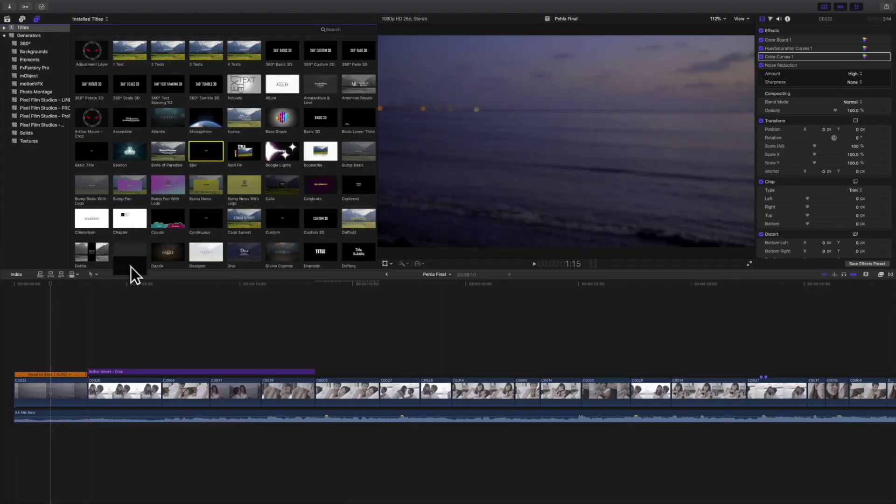
drag(131, 267, 13, 355)
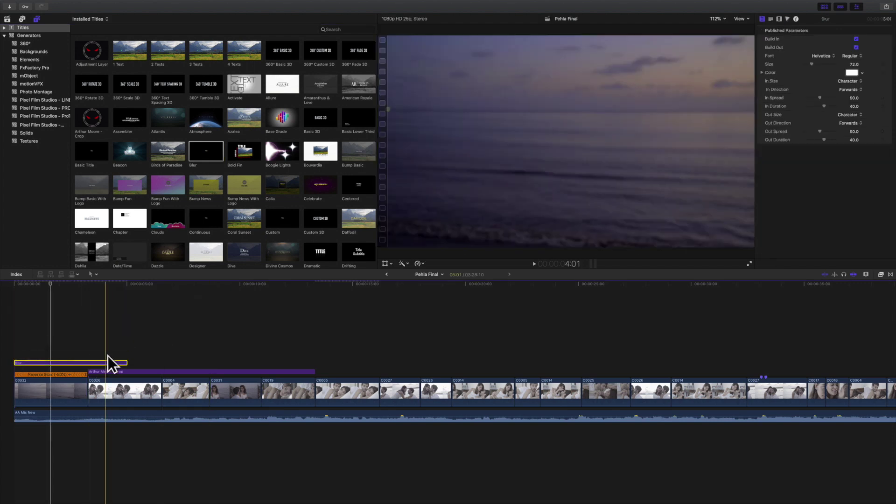
drag(124, 363, 87, 378)
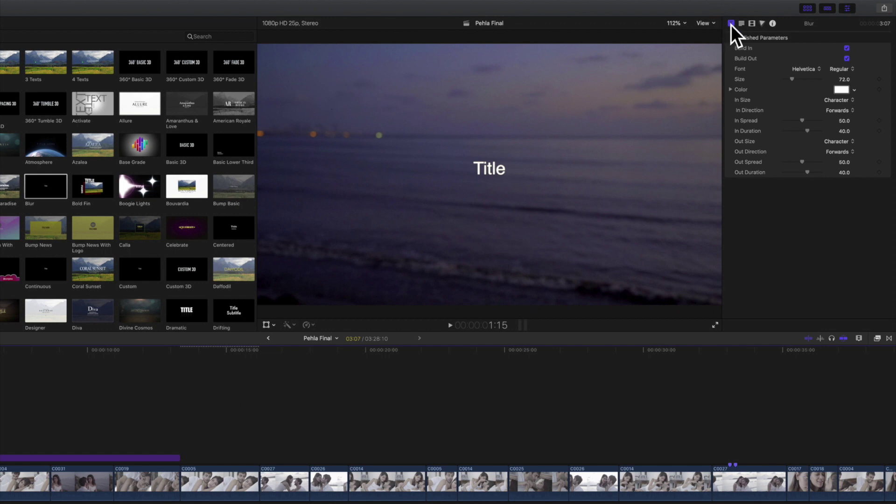
Set the Blur title's text size to 96 and its In Size to Character.
click(731, 24)
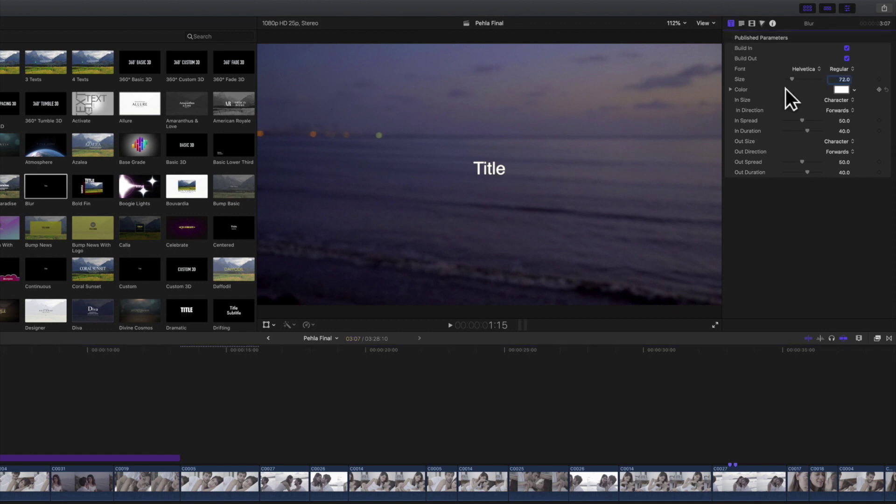
drag(791, 80, 796, 79)
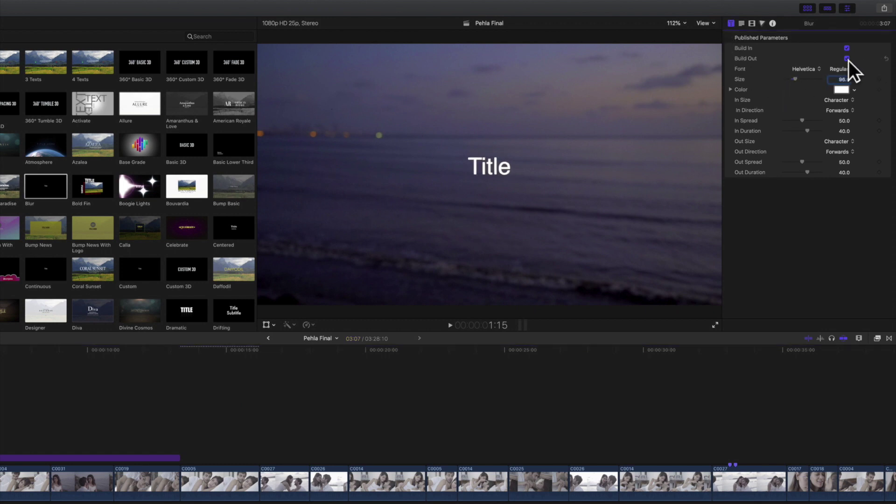
click(847, 58)
click(839, 100)
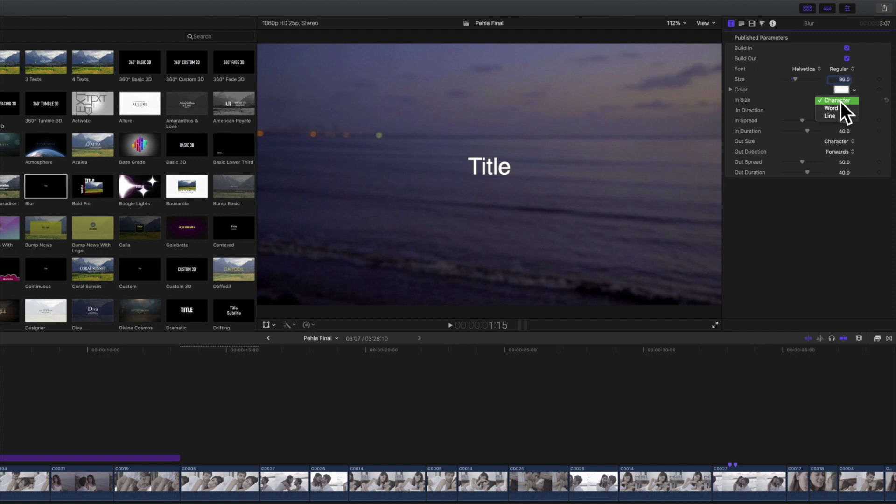
click(841, 102)
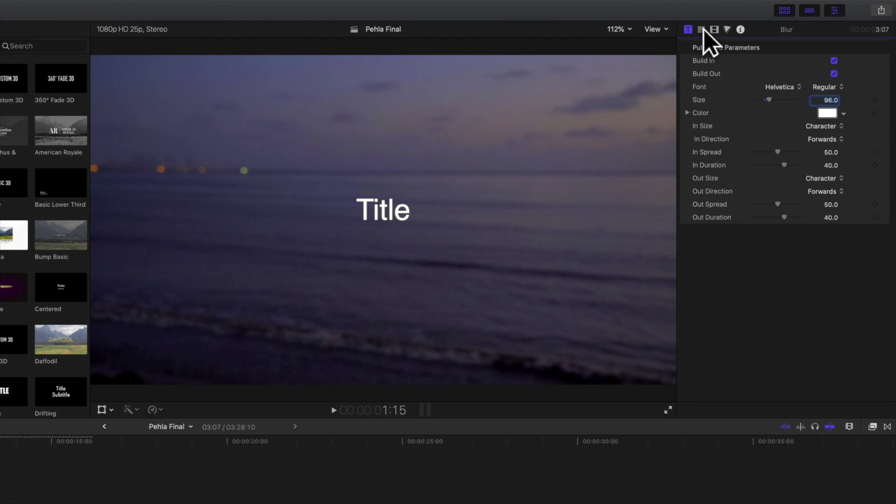
Replace the Blur title's placeholder text with "Pehla Nasha".
click(701, 30)
drag(727, 81, 669, 79)
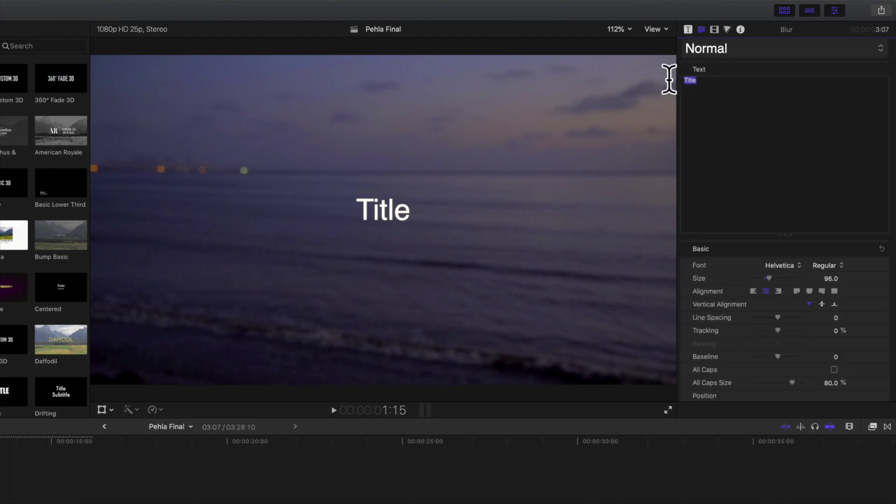
text(Pehla )
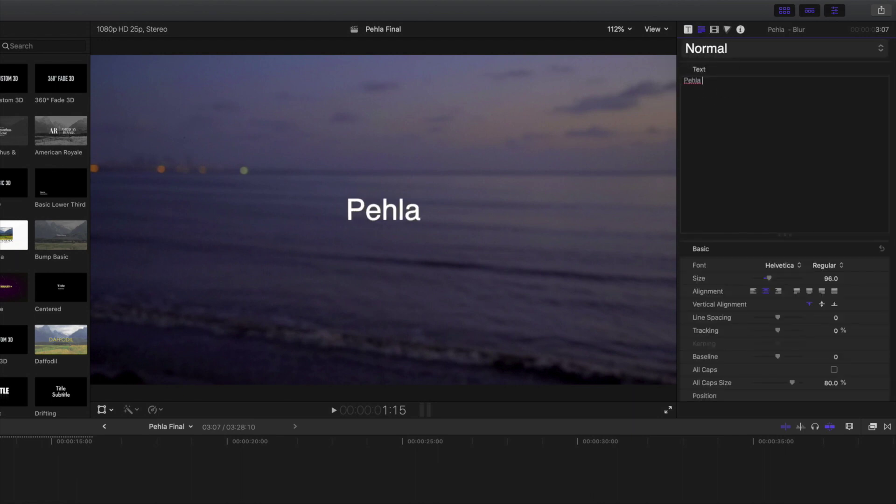
text(Nasha)
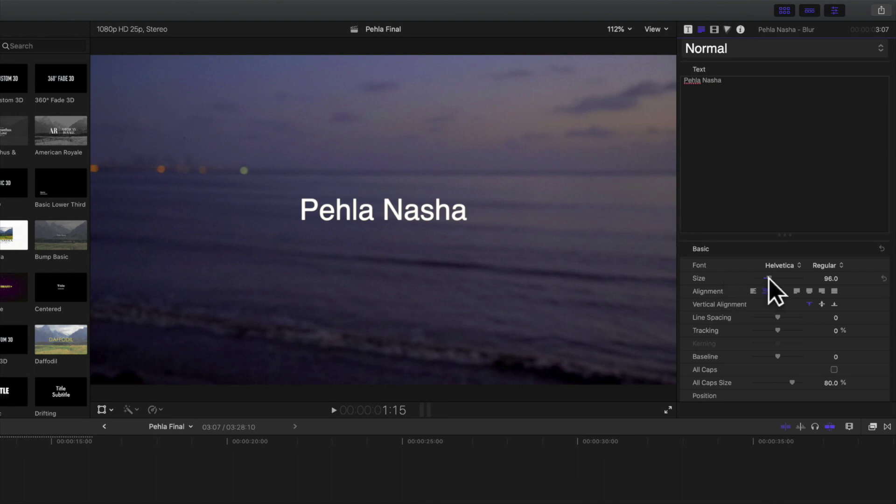
Format the Pehla Nasha title text in Helvetica with a size of 109 and a scale of 110%.
drag(769, 278, 773, 279)
scroll(779, 252, down, 2)
click(789, 224)
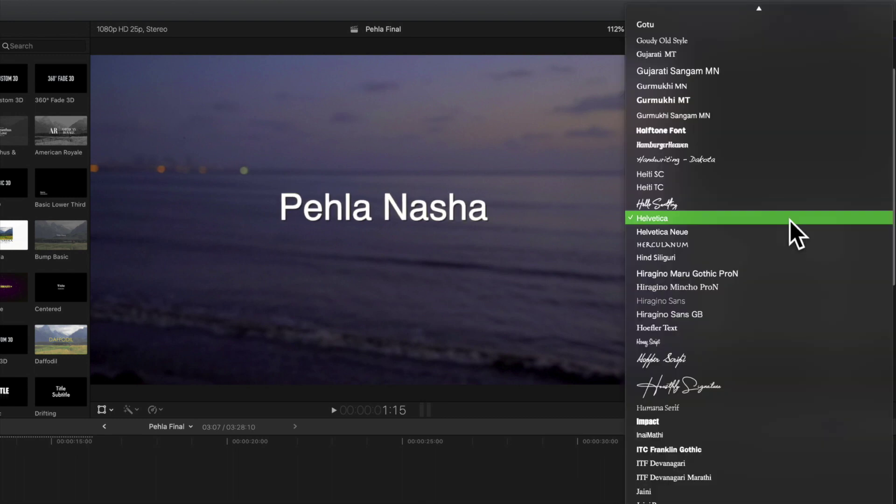
click(790, 223)
scroll(772, 330, down, 5)
drag(768, 316, 771, 316)
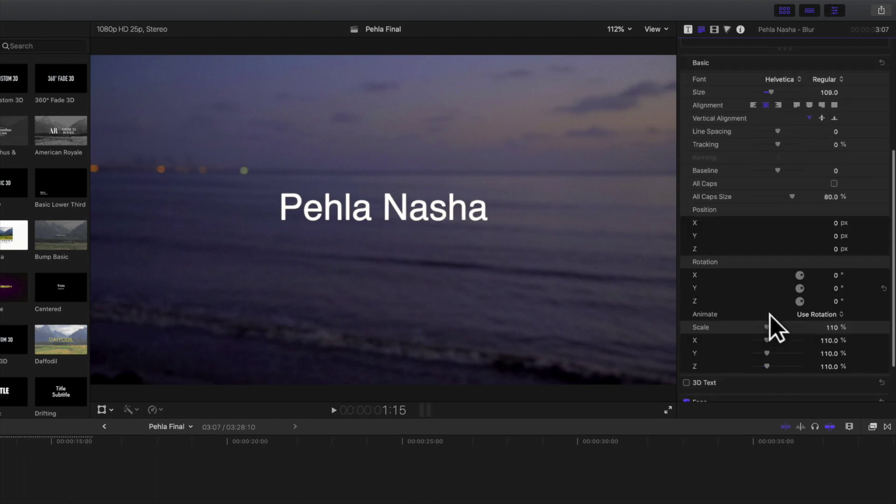
scroll(746, 354, down, 3)
click(689, 327)
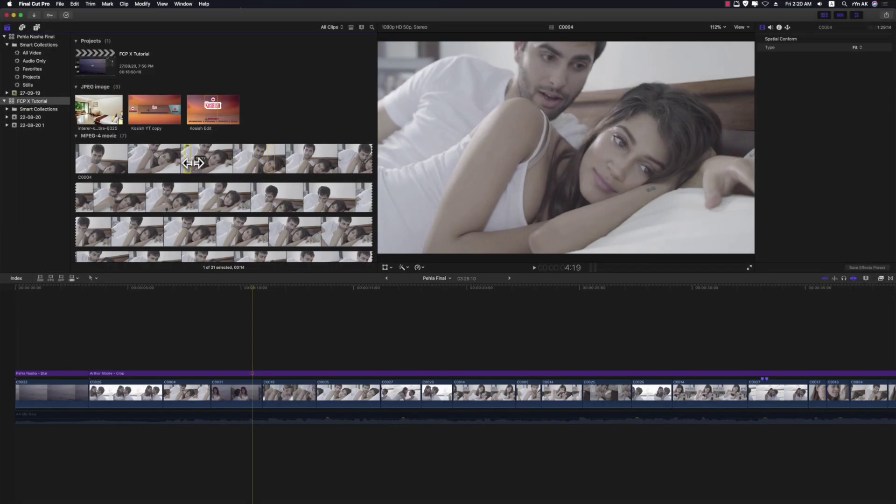
Try to place a short range of browser clip C0004 in the timeline at the start of clip C0026.
drag(189, 158, 94, 388)
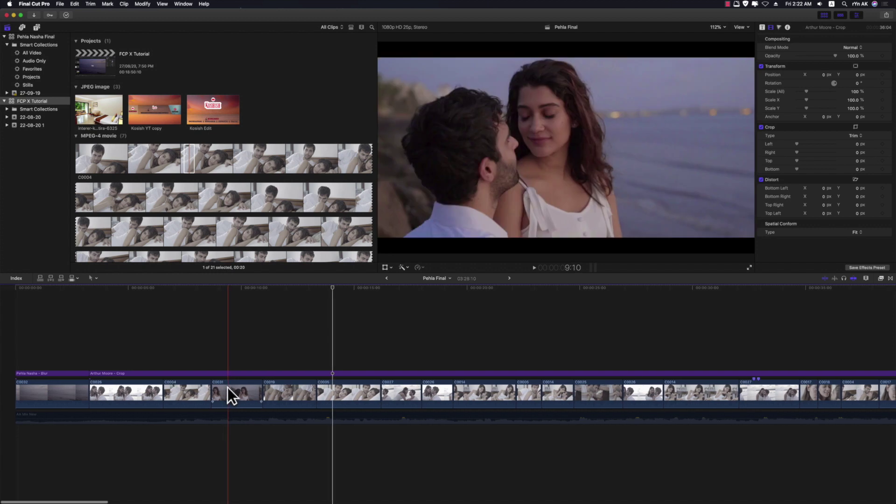
Try connecting clip C0027 above clip C0005 in the timeline and trimming the end of C0005 to a duration of 02:19.
scroll(280, 327, right, 3)
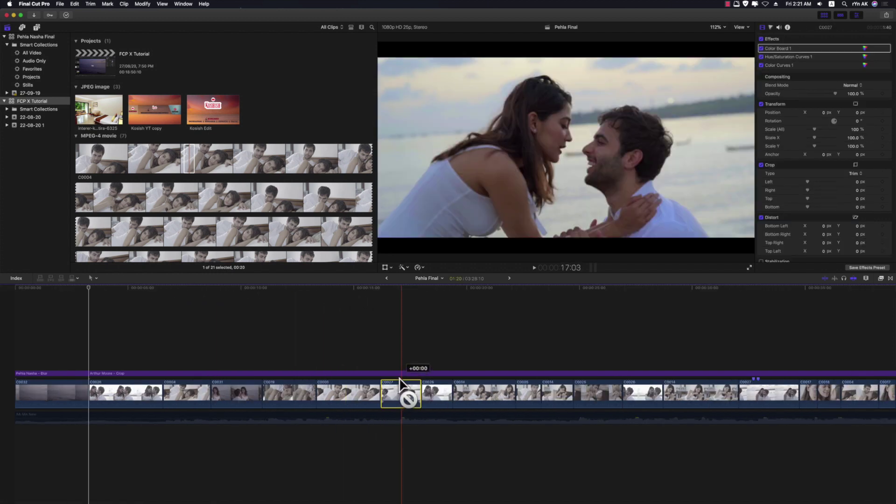
drag(395, 373, 357, 355)
drag(352, 387, 343, 389)
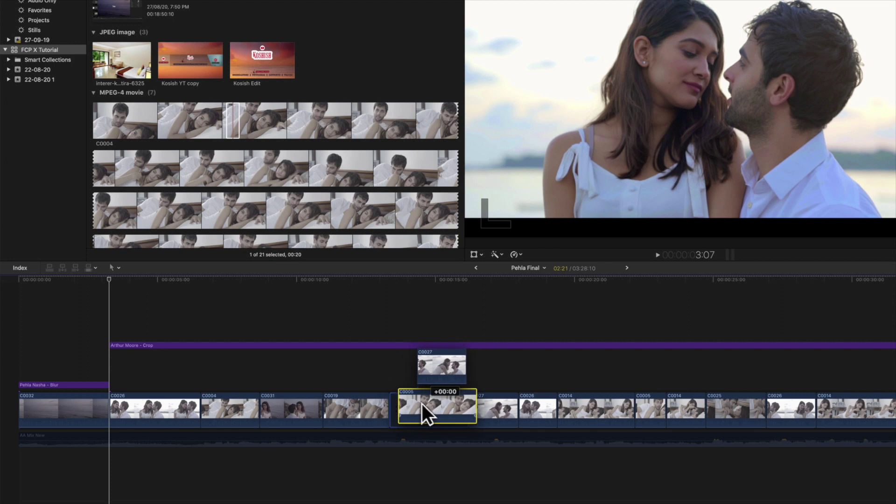
drag(422, 404, 462, 409)
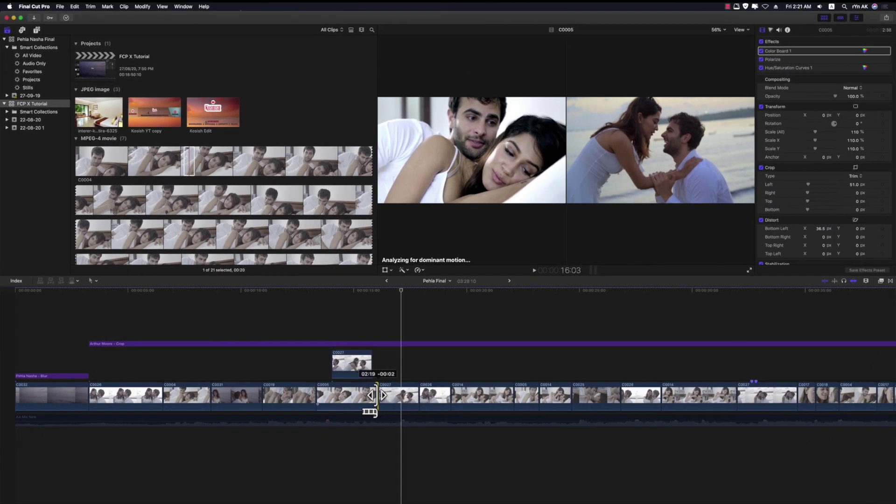
drag(376, 396, 377, 396)
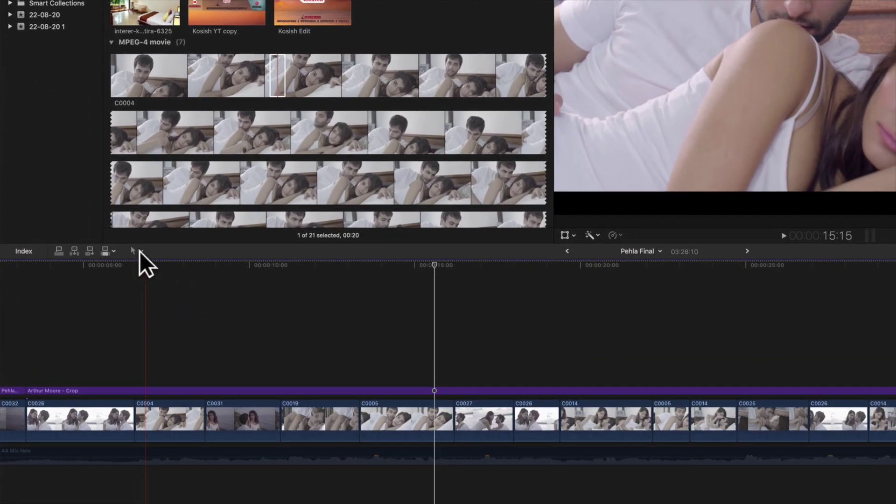
Use the Select tool to move timeline clip C0004 to just after clip C0019.
click(94, 280)
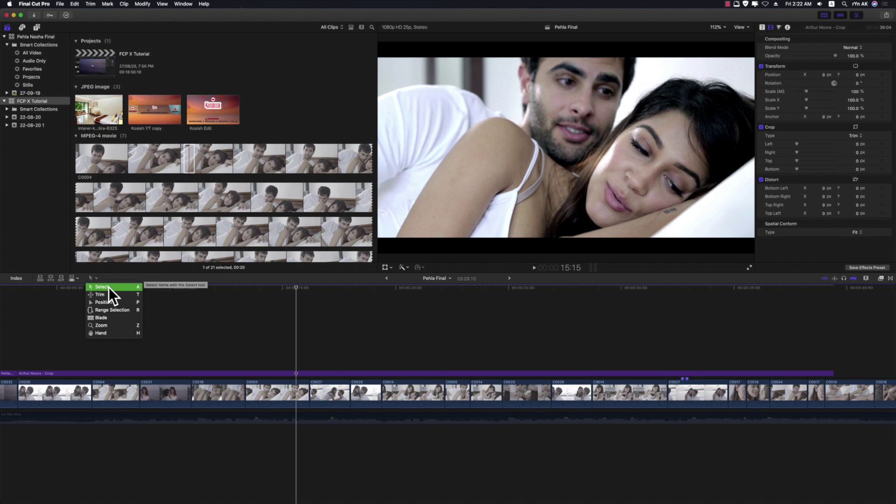
click(108, 287)
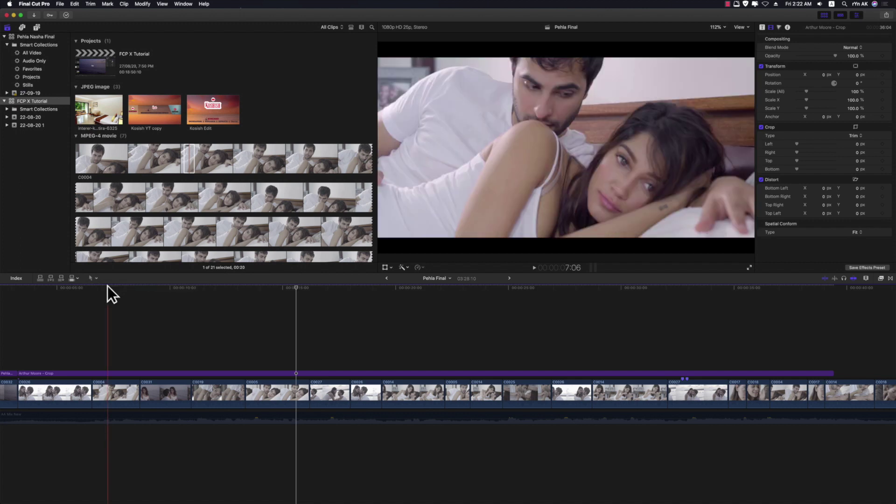
scroll(196, 373, left, 3)
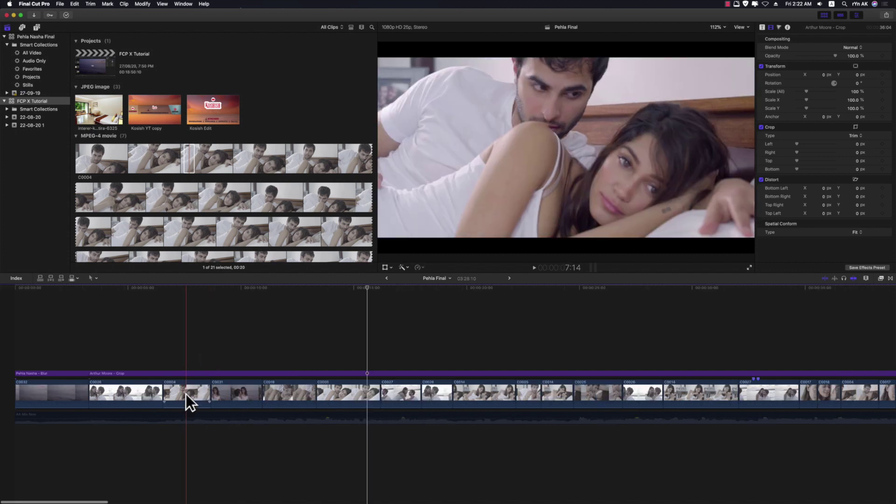
click(186, 394)
key(a)
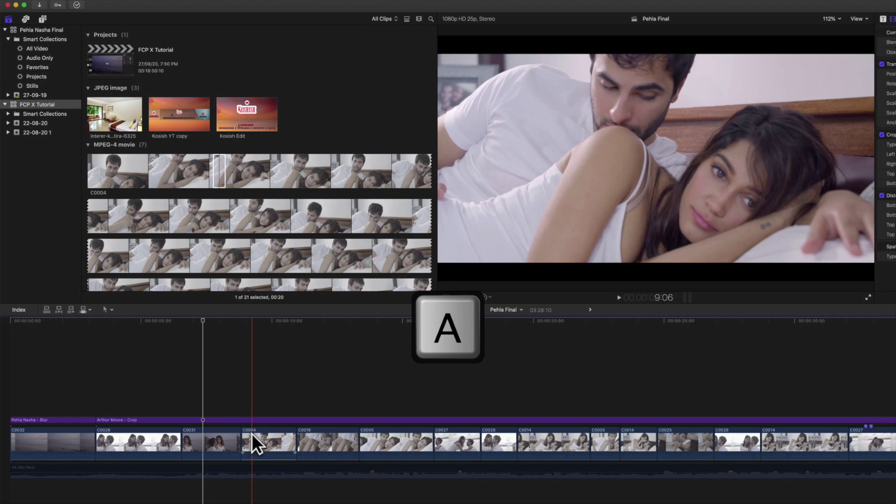
drag(252, 433, 330, 433)
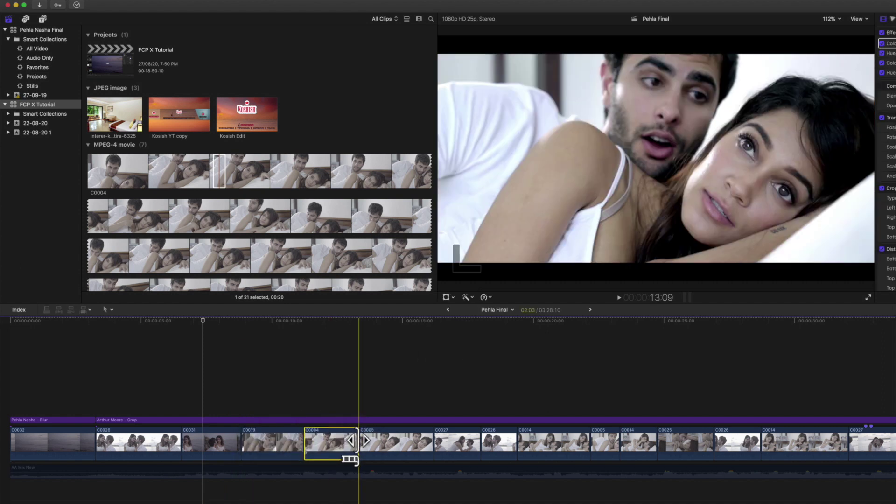
Use the Select tool to pick the edges of timeline clip C0004 and lengthen the clip at its end.
click(324, 438)
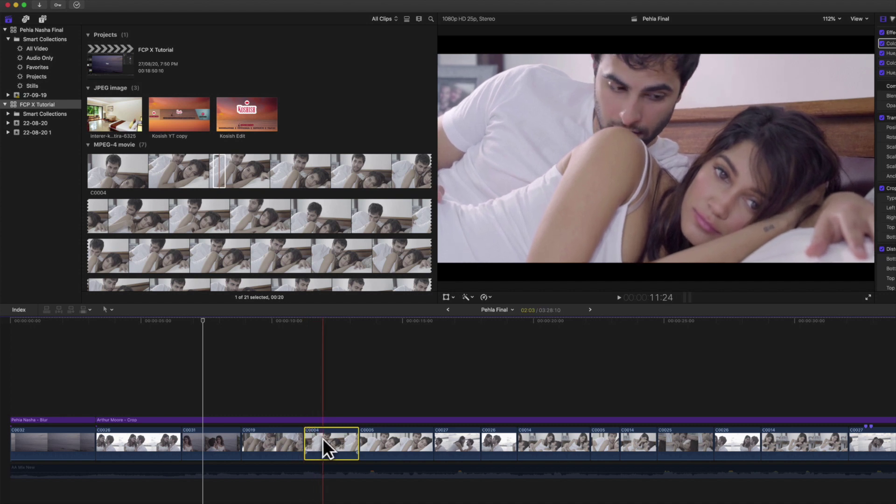
click(308, 438)
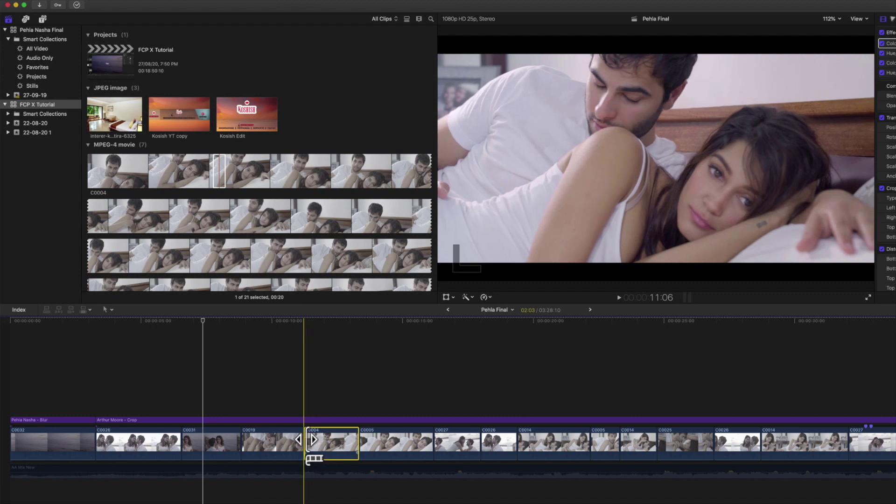
click(308, 438)
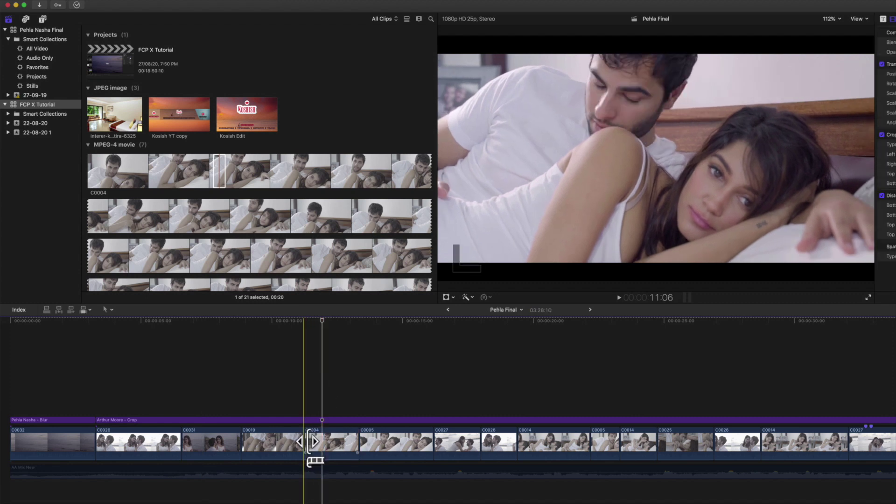
click(310, 442)
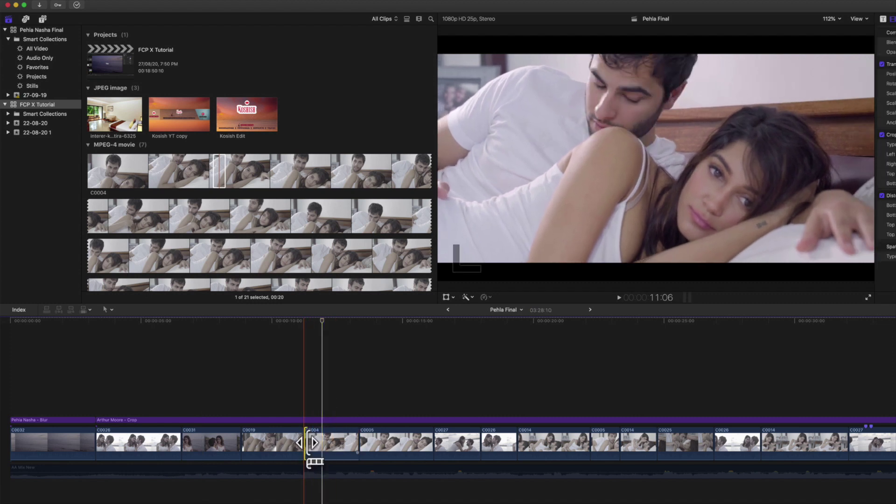
click(309, 443)
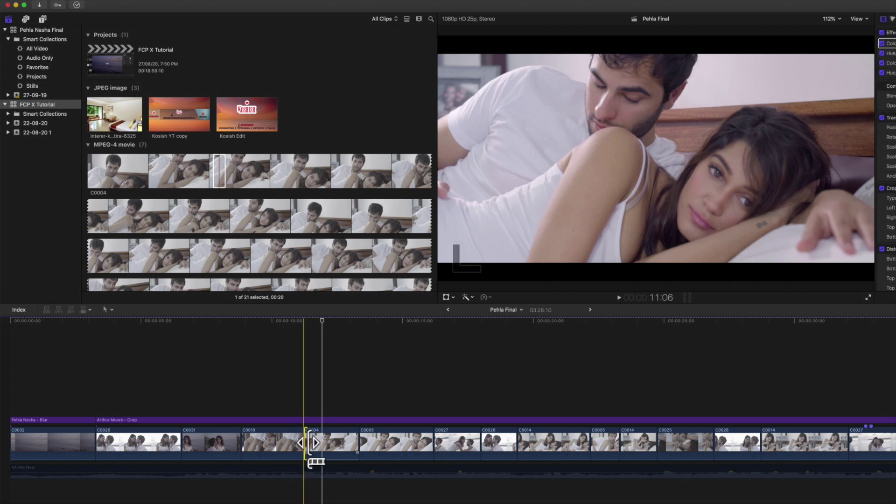
drag(309, 442, 280, 442)
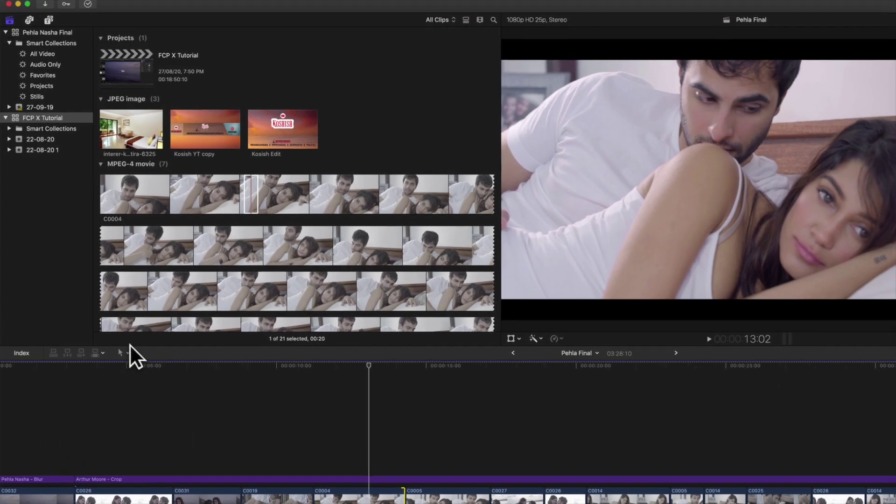
Switch to the Trim tool and adjust the start and end edit points of clip C0004 in the timeline.
click(111, 309)
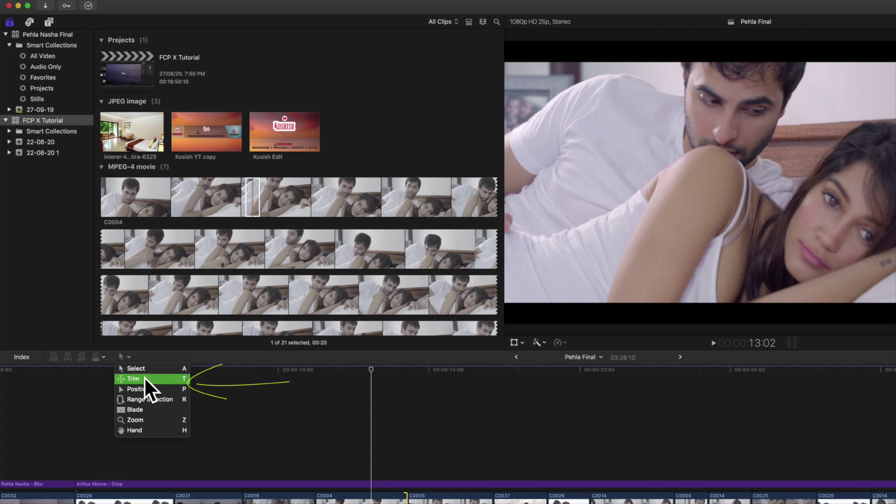
click(144, 379)
key(t)
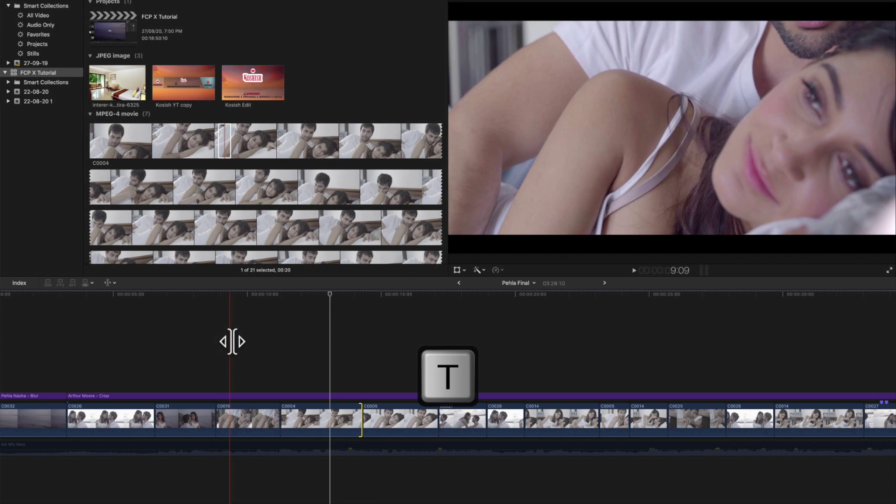
drag(396, 489, 386, 488)
drag(350, 414, 371, 415)
drag(284, 417, 297, 417)
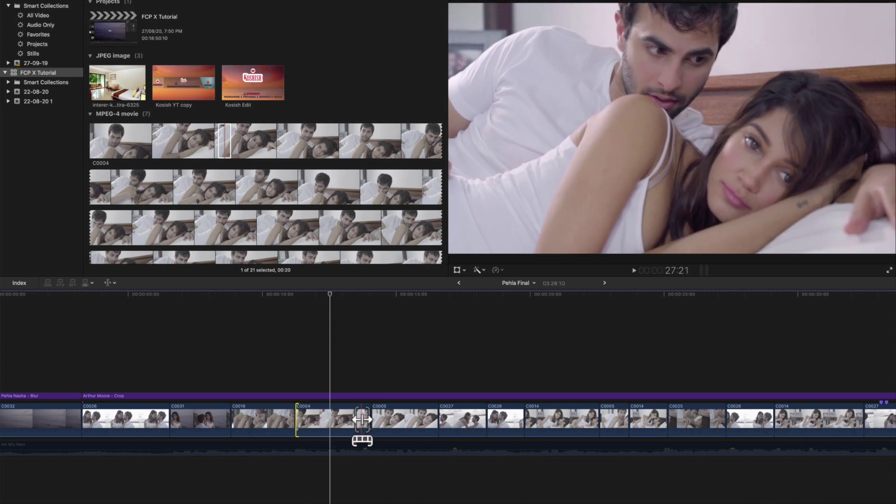
drag(370, 417, 357, 419)
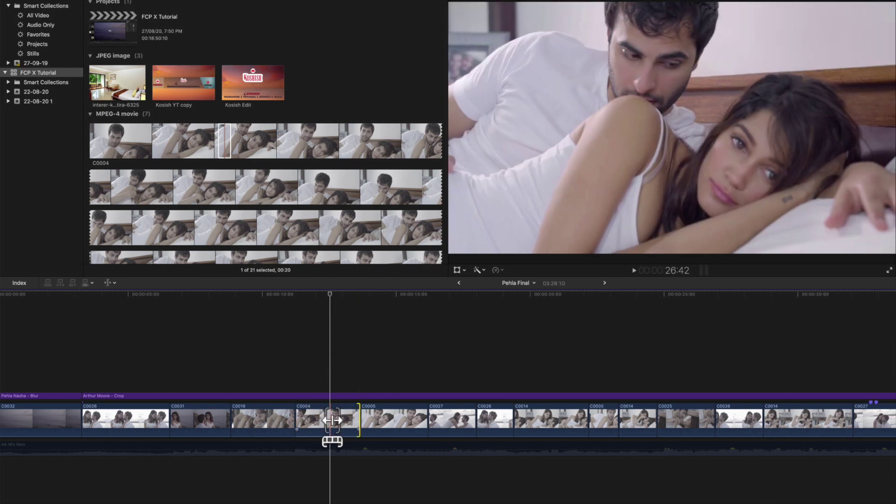
Slip the content of timeline clip C0005 with the Trim tool and return to the Select tool.
mouse_move(390, 421)
mouse_down()
mouse_move(379, 424)
mouse_move(395, 424)
mouse_up()
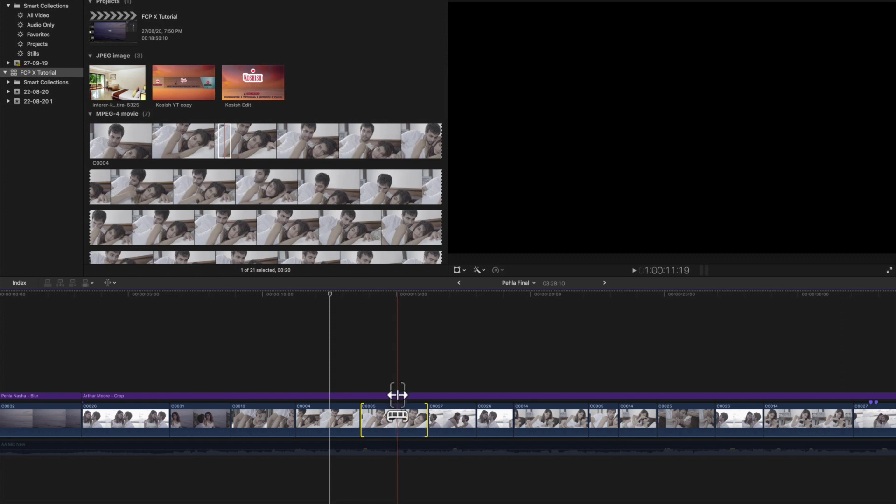
key(a)
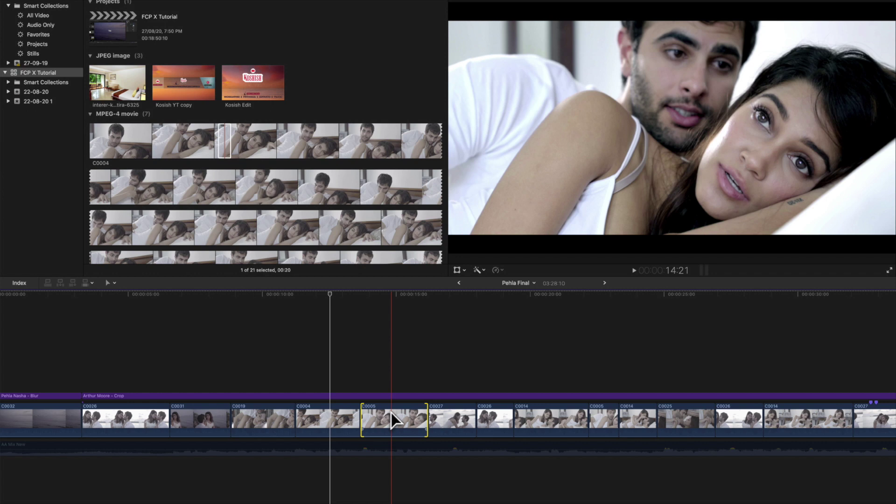
key(t)
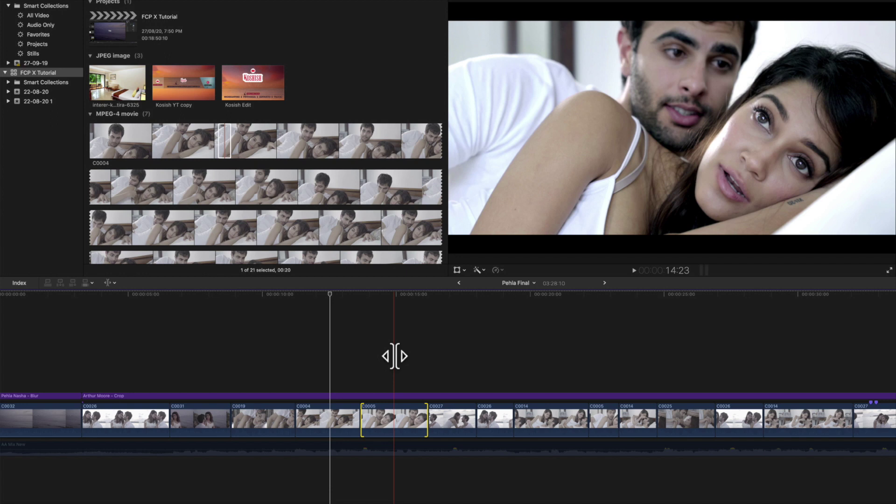
key(p)
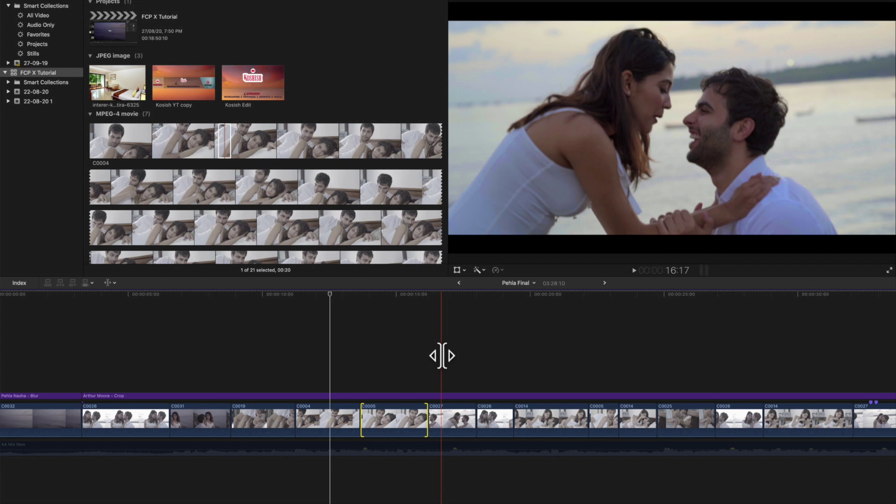
key(a)
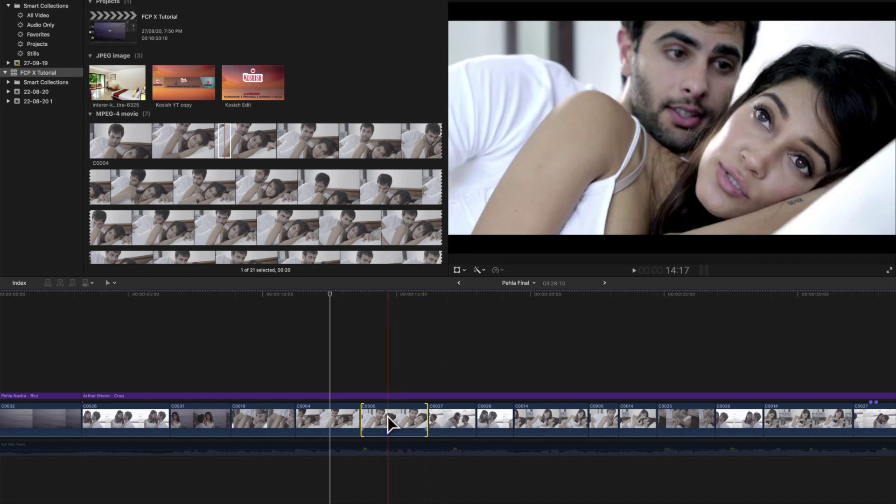
Try moving clip C0005 with the Select tool so it connects above clip C0004 in the timeline.
mouse_move(388, 417)
mouse_down()
mouse_move(397, 373)
mouse_move(393, 411)
mouse_up()
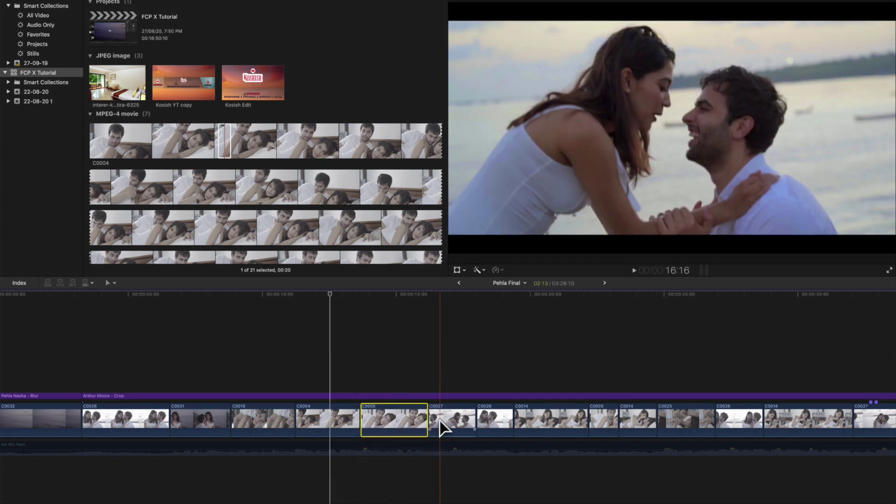
drag(442, 426, 424, 419)
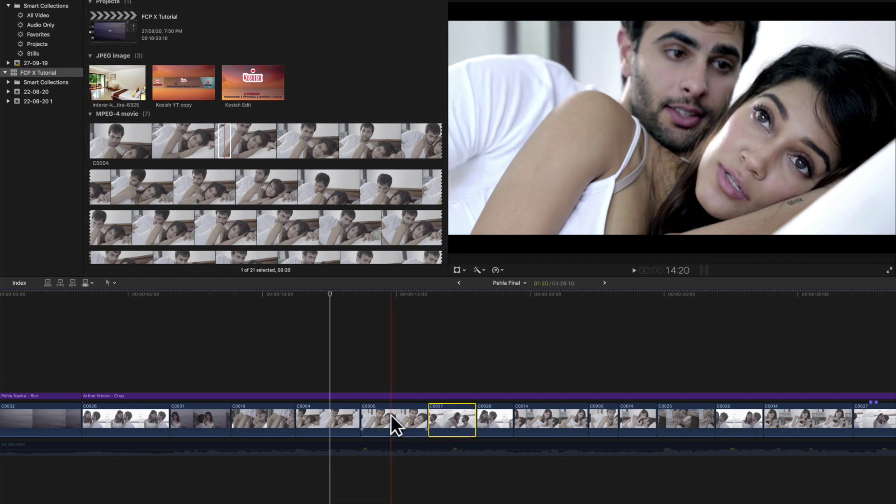
drag(397, 416, 310, 379)
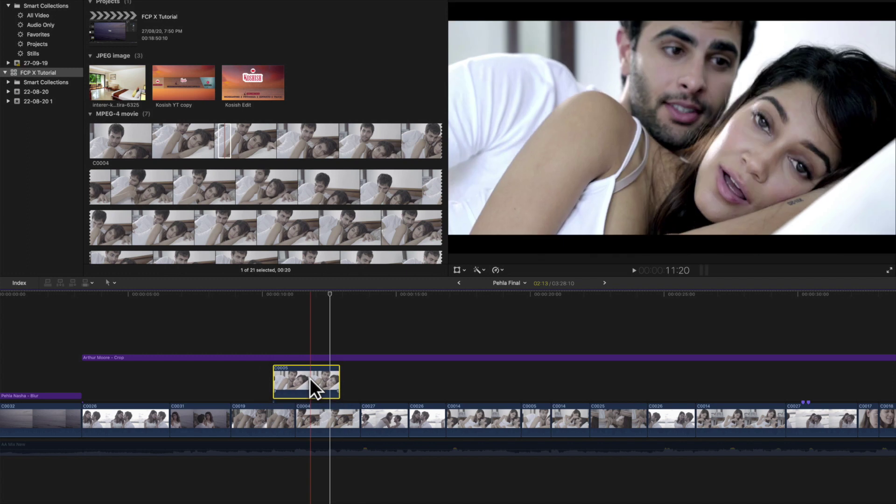
Try deleting all primary storyline clips from just past the one-minute mark to the end.
key(shift+z)
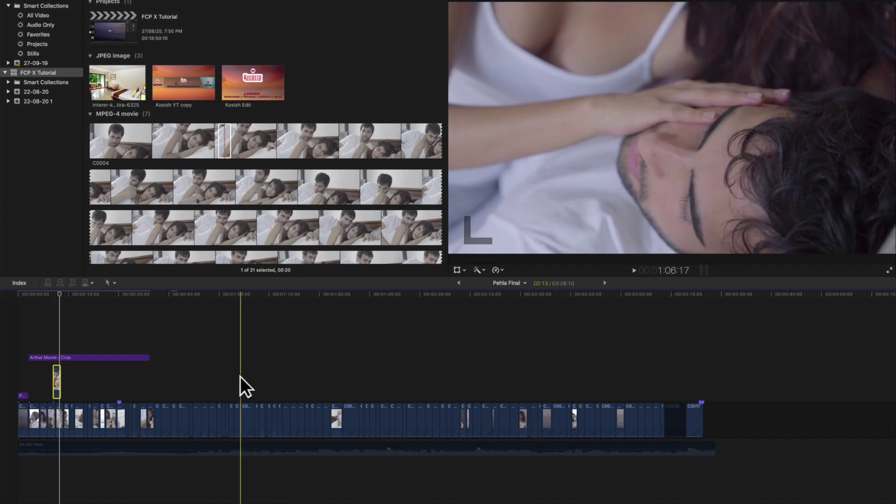
drag(238, 378, 698, 448)
key(BackSpace)
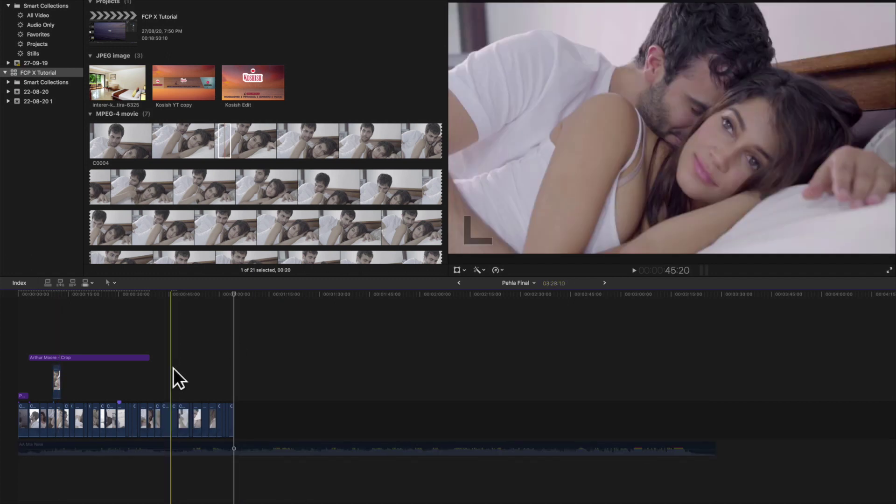
Try lifting clip C0011 at about 01:09:05 above the primary storyline so that it leaves a gap behind.
drag(197, 417, 194, 369)
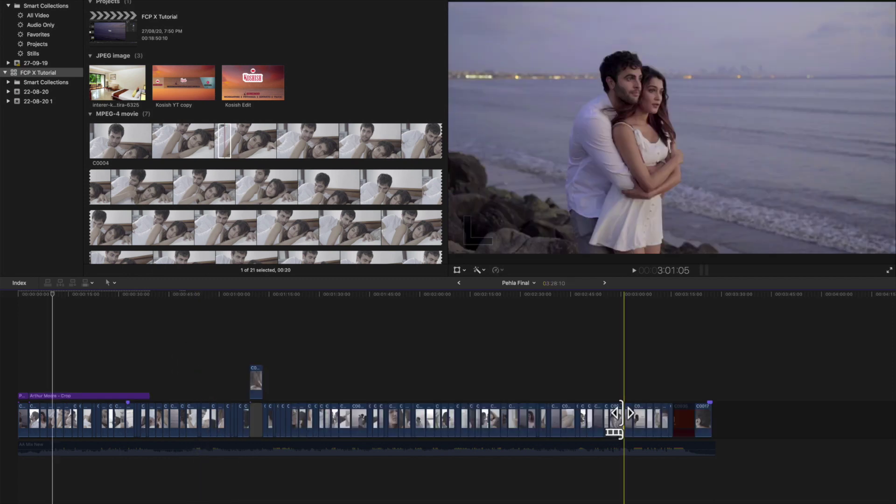
drag(616, 414, 625, 415)
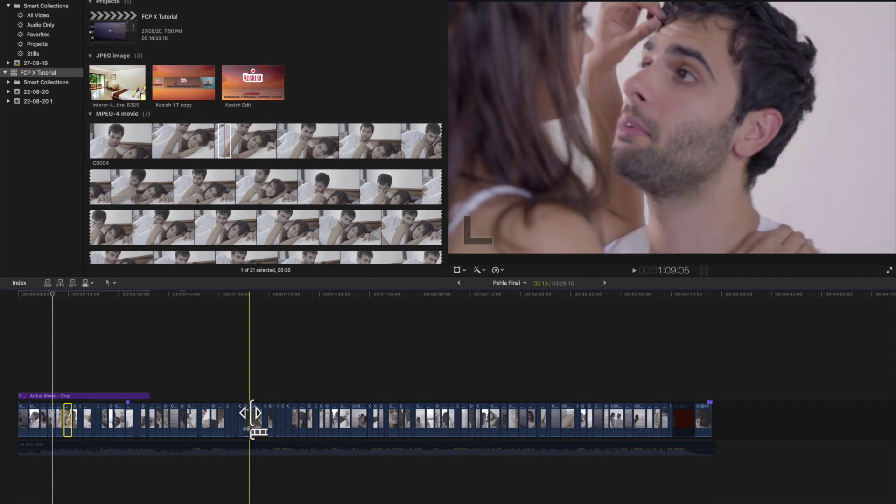
drag(256, 417, 253, 365)
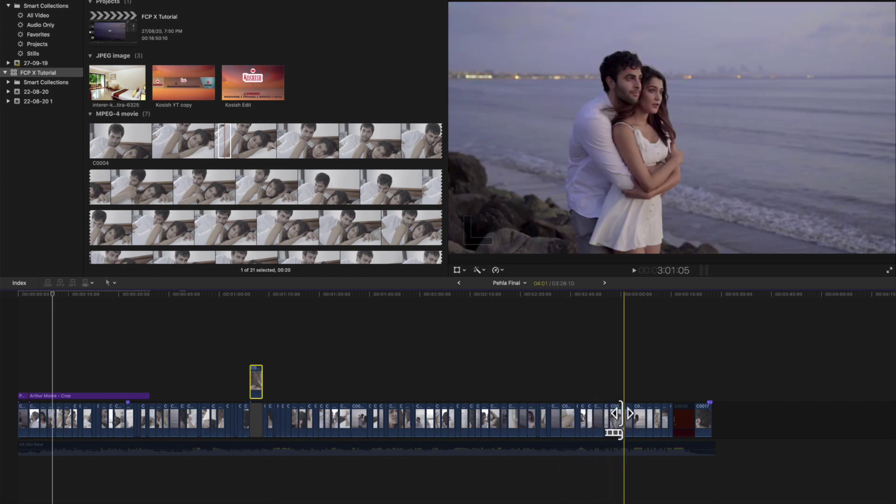
Try extending the end of clip C0028 near 03:01 by 01:04 and shortening it by 02:06 with a gap left behind.
mouse_move(621, 420)
mouse_down()
mouse_move(606, 420)
mouse_move(624, 420)
mouse_up()
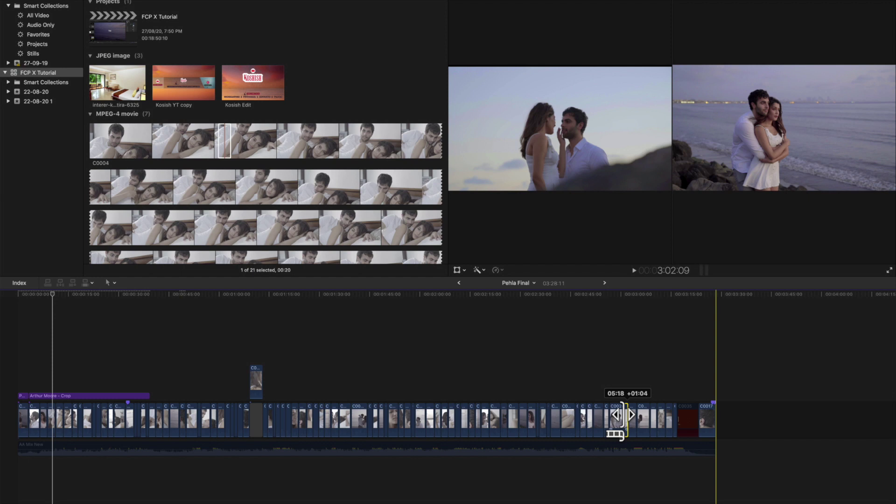
drag(623, 415, 622, 417)
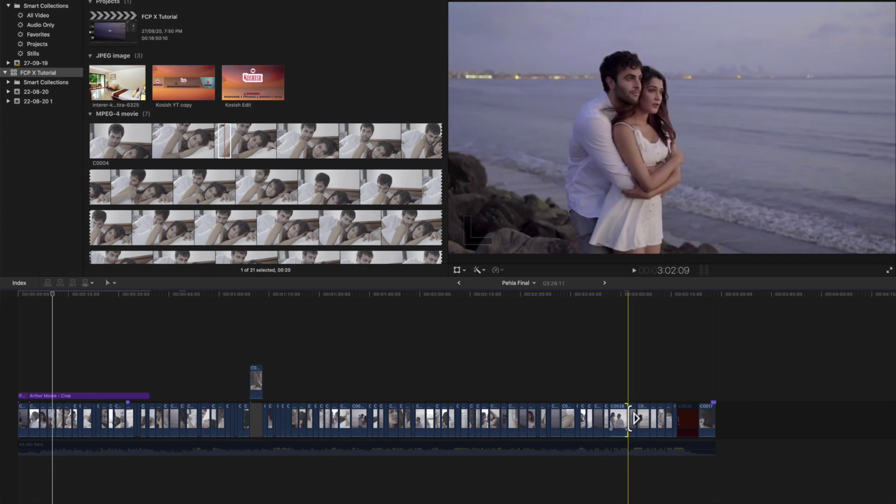
mouse_move(623, 419)
mouse_down()
mouse_move(608, 421)
mouse_move(620, 421)
mouse_up()
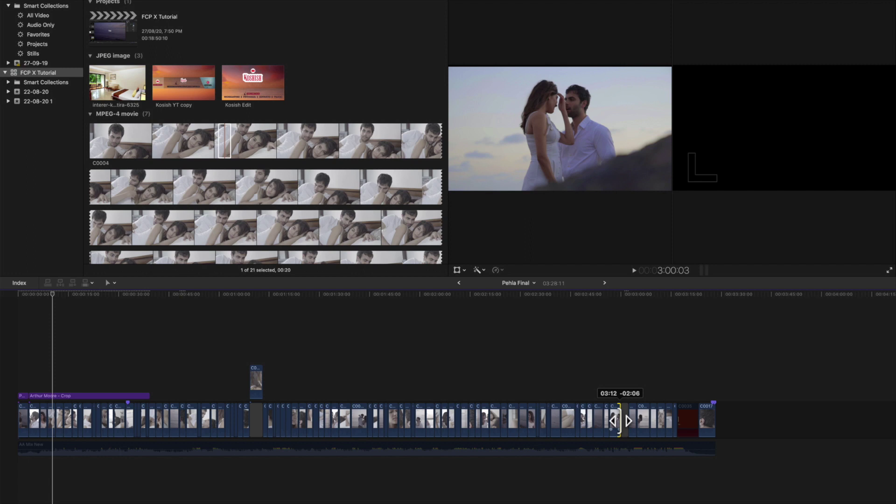
drag(619, 421, 615, 420)
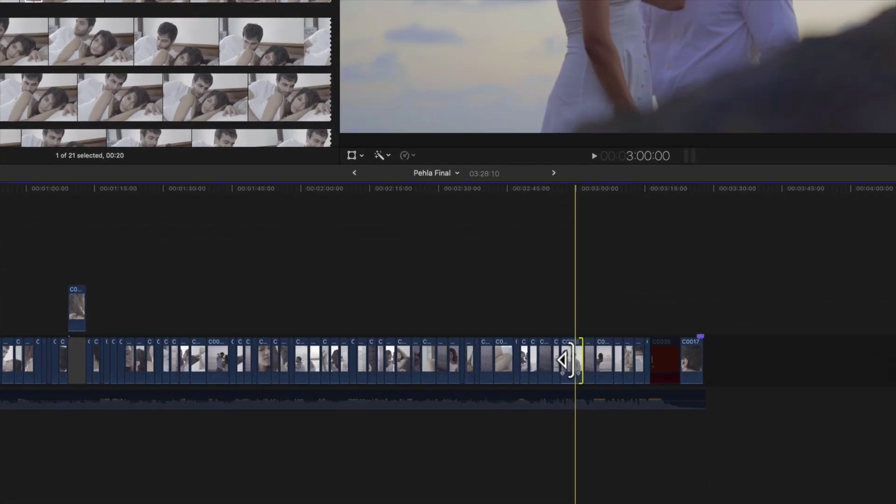
Lift clip C0011 above the primary storyline with the Select tool and insert it back into the storyline.
click(77, 360)
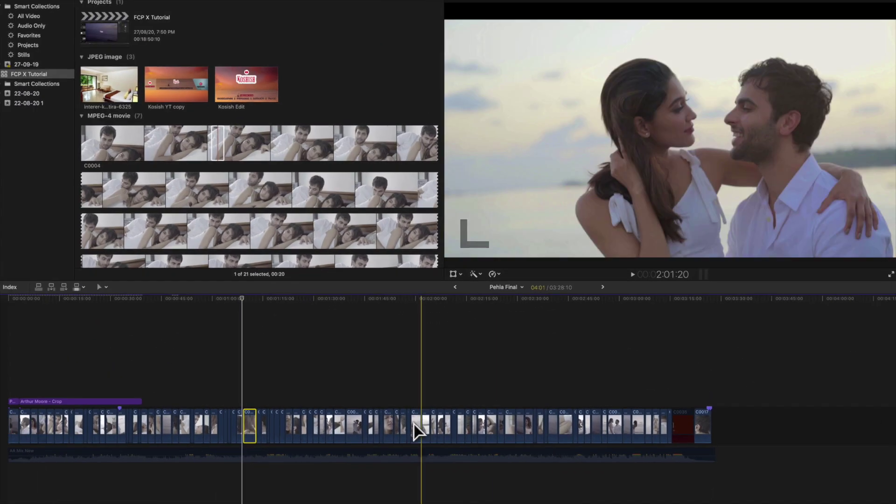
key(super+equal)
drag(188, 428, 257, 395)
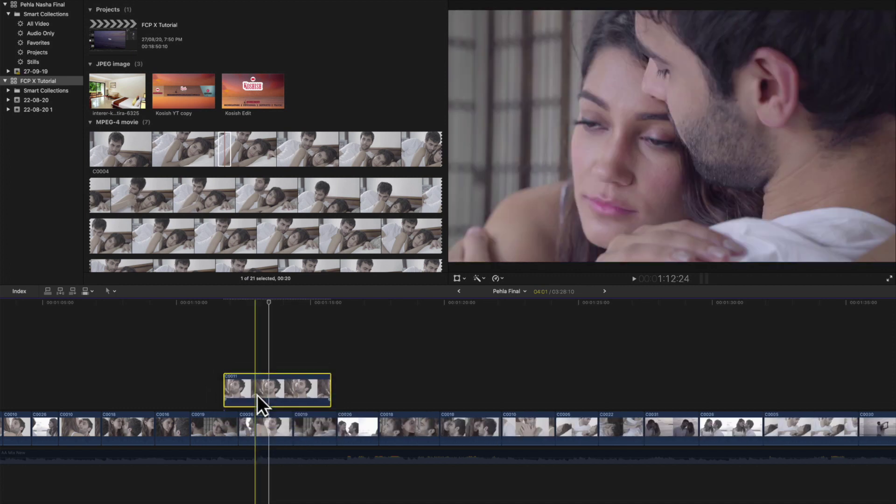
drag(257, 395, 228, 417)
Select timeline clip C0025, clear the selection and park the playhead at 55:13.
scroll(124, 406, left, 5)
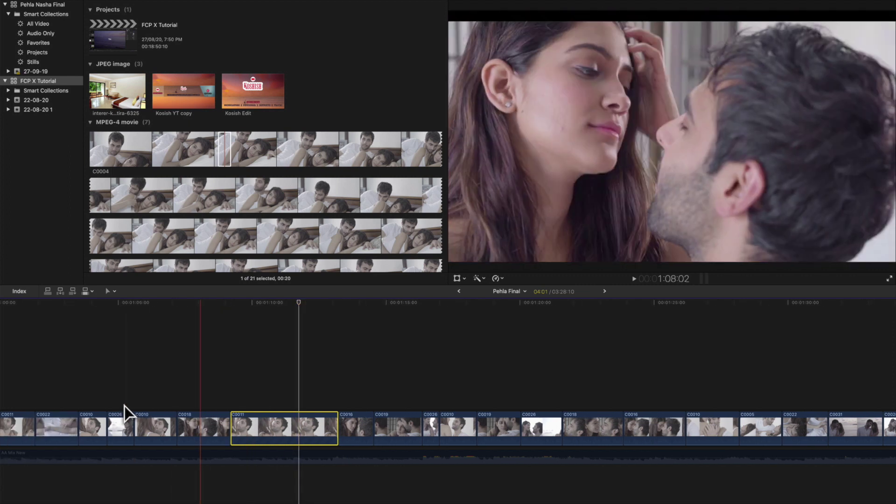
scroll(164, 405, left, 8)
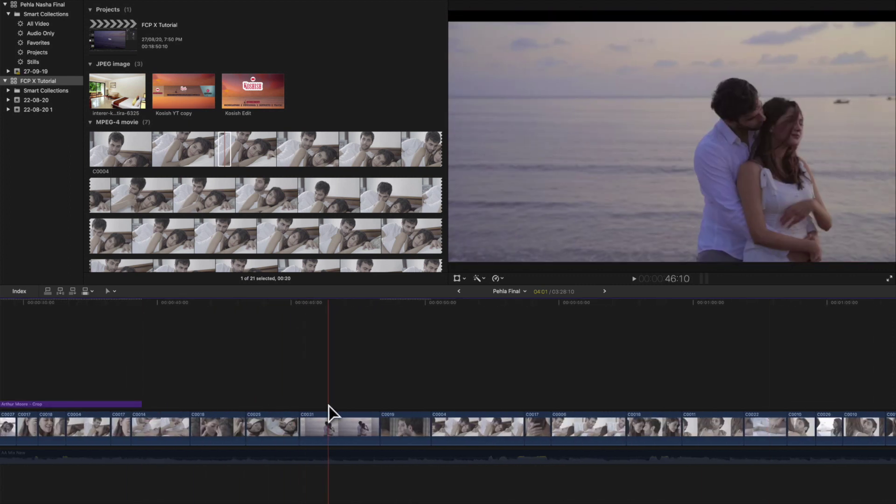
click(267, 425)
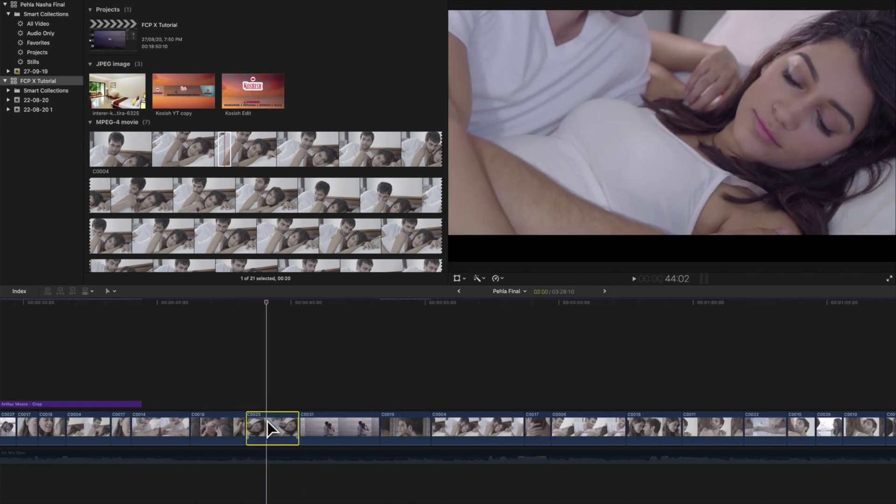
mouse_move(268, 427)
mouse_down()
mouse_move(278, 398)
mouse_move(305, 409)
mouse_move(262, 421)
mouse_move(301, 384)
mouse_move(320, 428)
mouse_move(382, 425)
mouse_move(266, 426)
mouse_up()
click(566, 360)
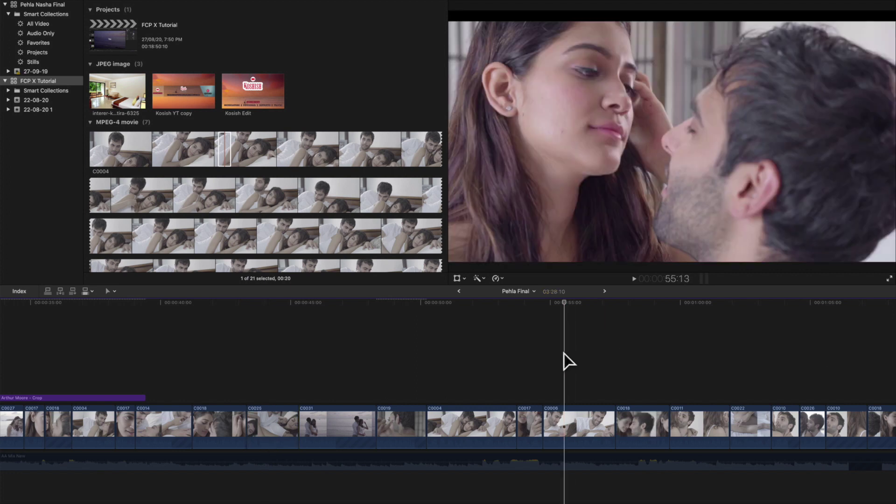
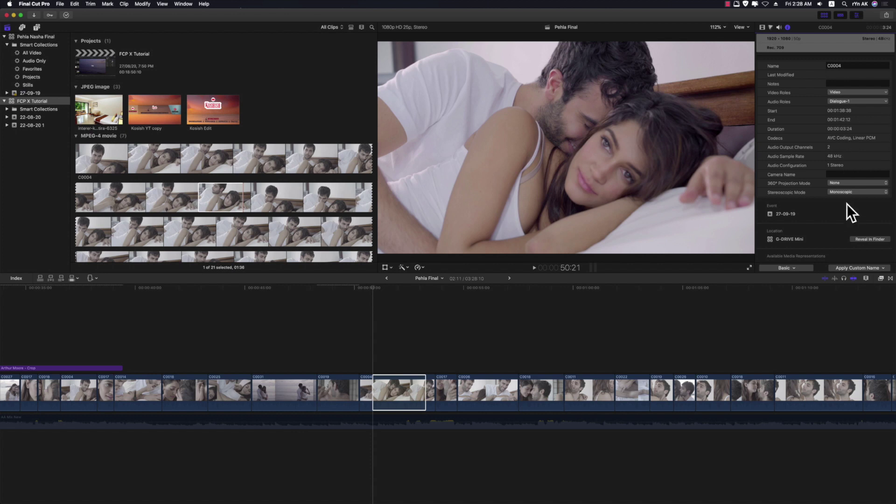
Return the focus to the timeline with the range in clip C0004 selected.
key(super+2)
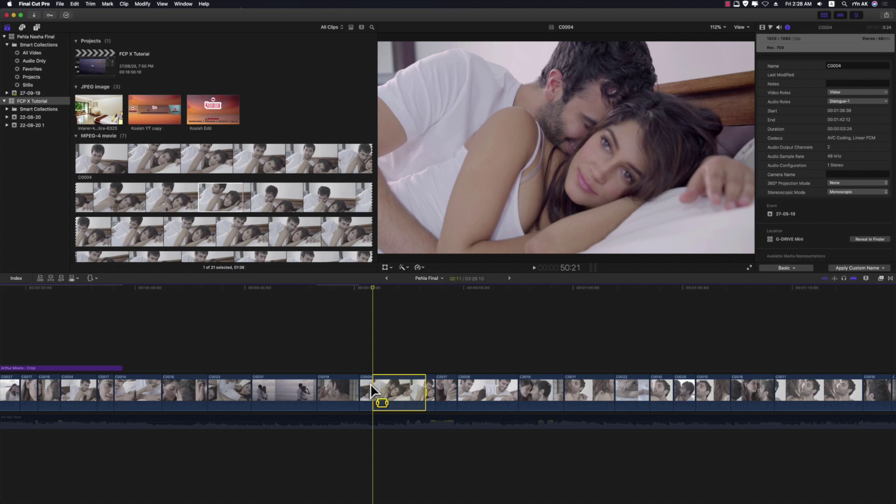
Mark a timeline range from 55:23 to 1:00:03 across the clips after C0006, then clear it.
click(484, 341)
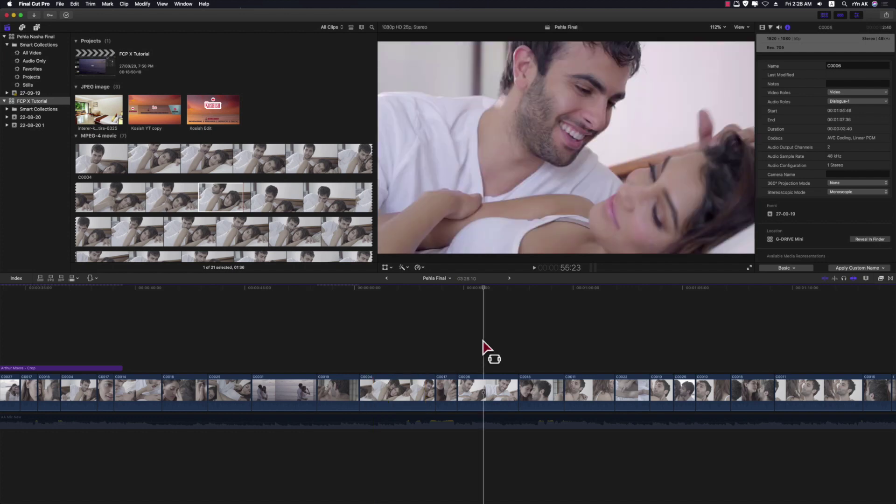
key(super+b)
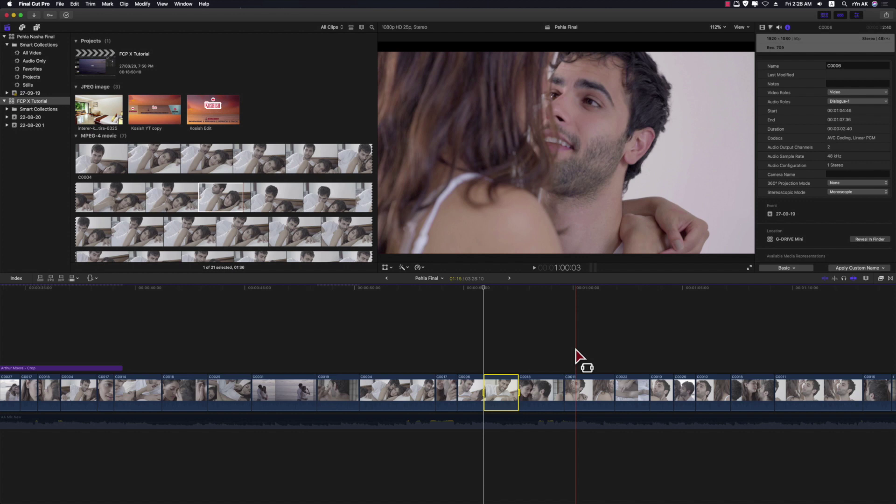
key(o)
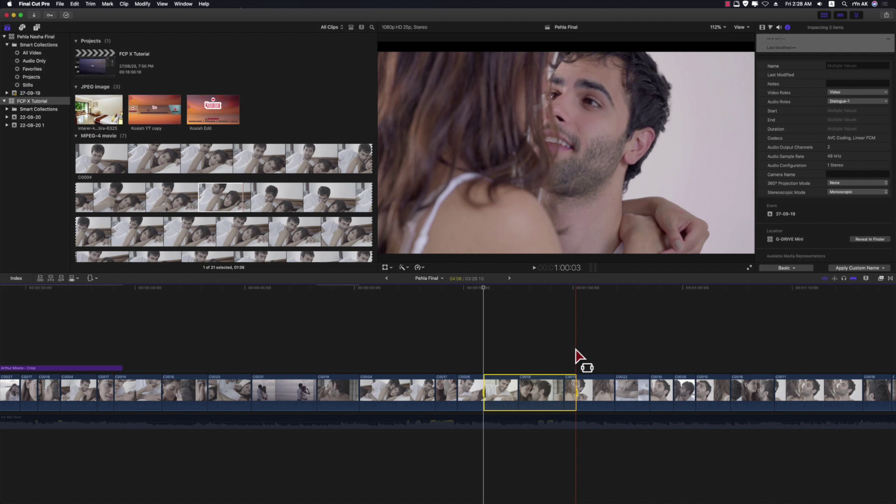
click(579, 357)
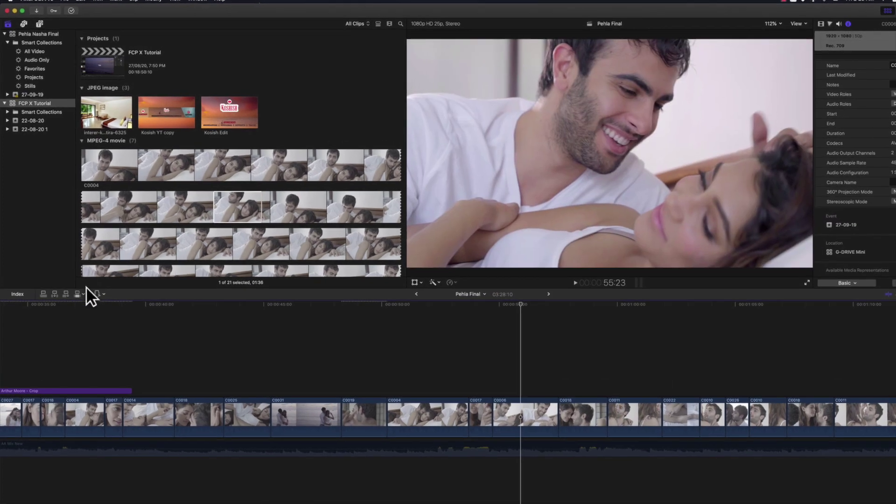
Split timeline clip C0031 near its middle with the Blade tool.
click(97, 294)
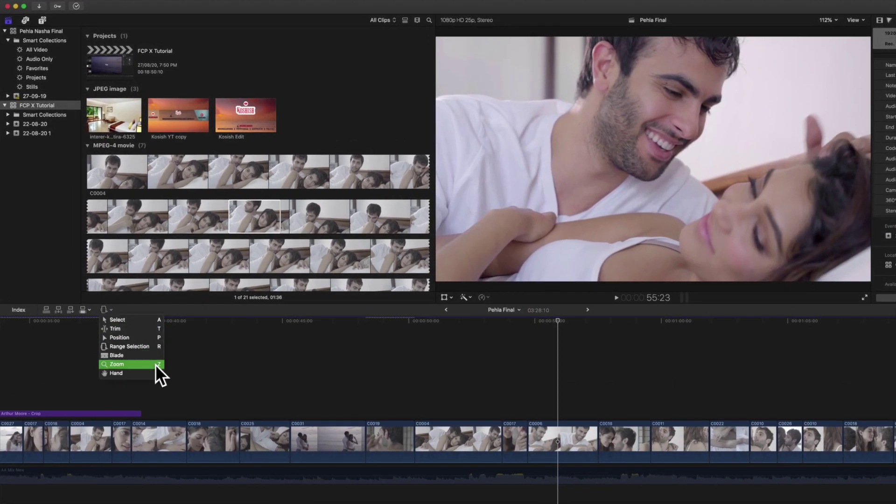
key(b)
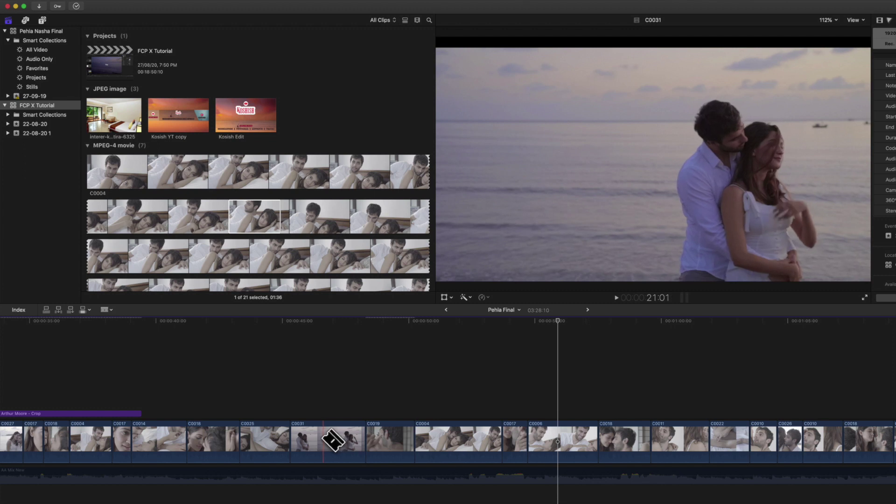
click(324, 438)
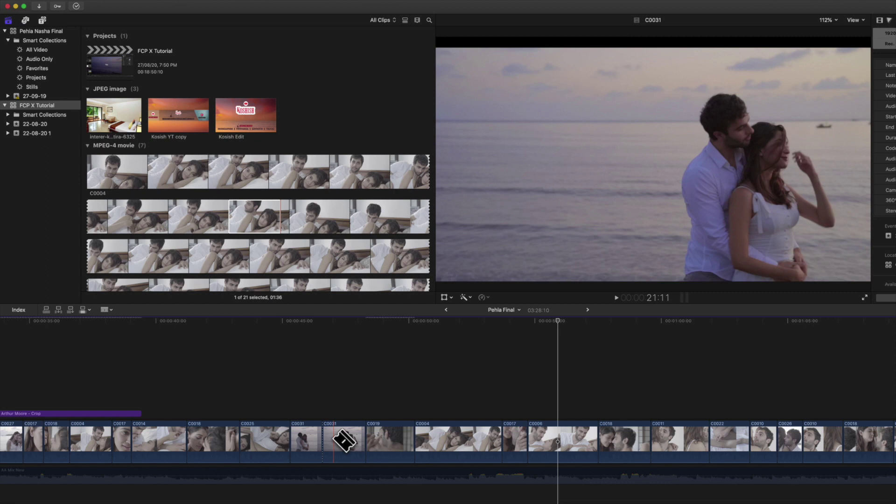
Delete the second part of split clip C0031 using the Select tool, then undo the deletion and the cut.
key(a)
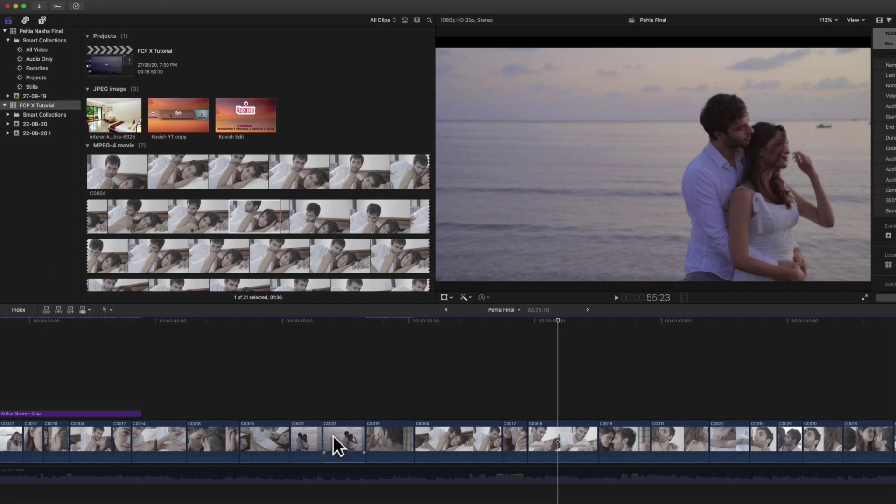
click(332, 436)
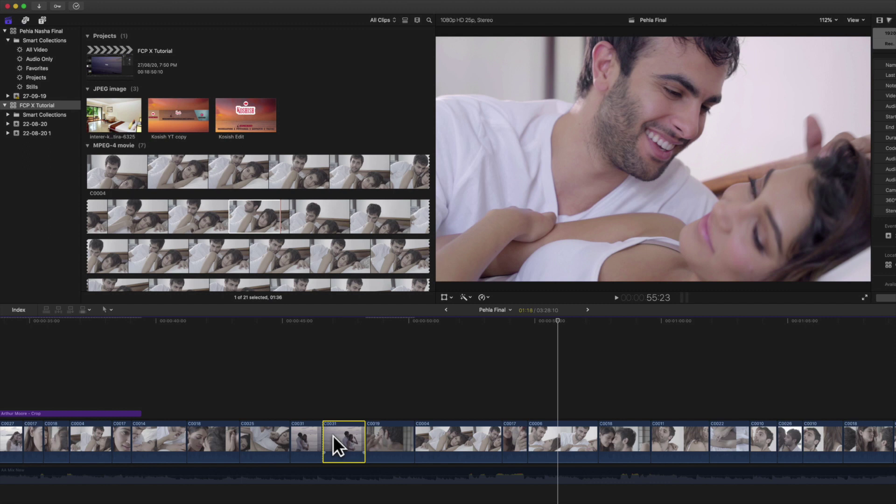
key(Delete)
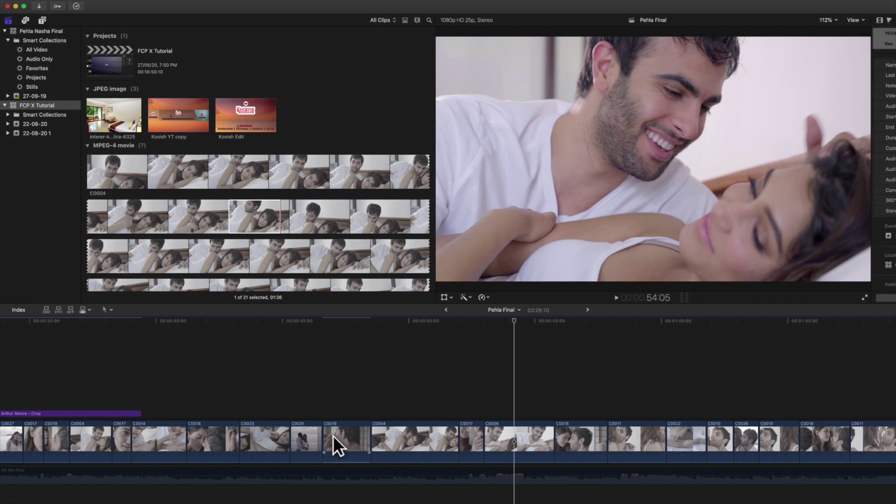
key(super+z)
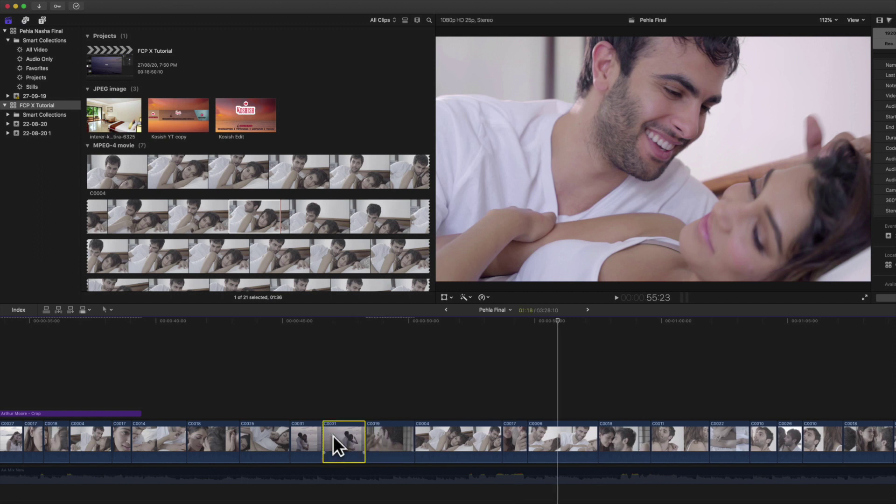
key(super+z)
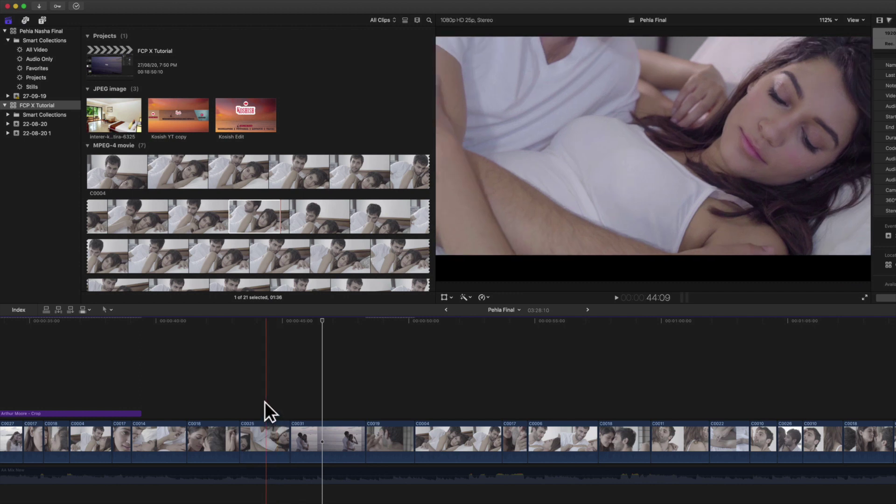
Split clip C0025 at the playhead, then stack clips C0031 and C0019 above it as connected clips.
click(259, 394)
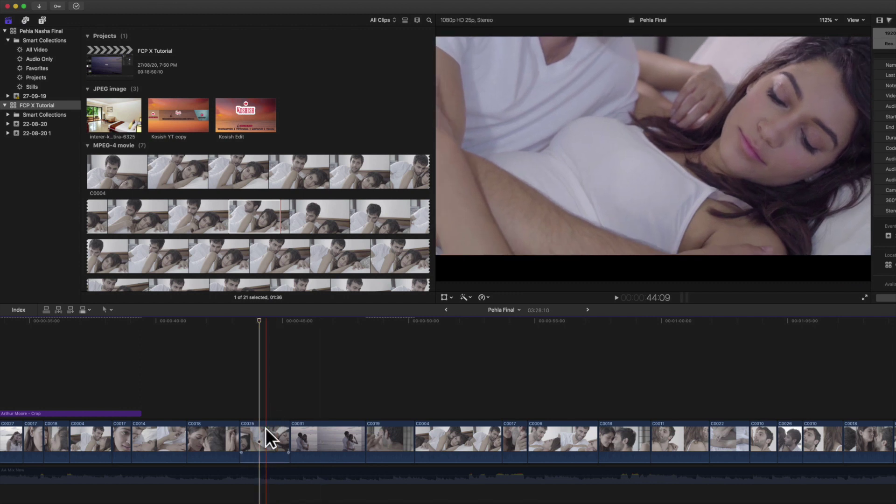
key(super+b)
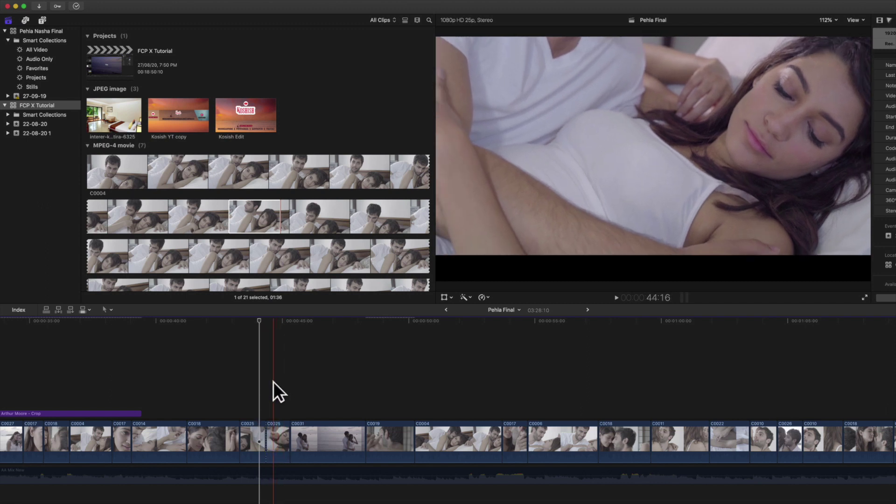
drag(320, 437, 267, 329)
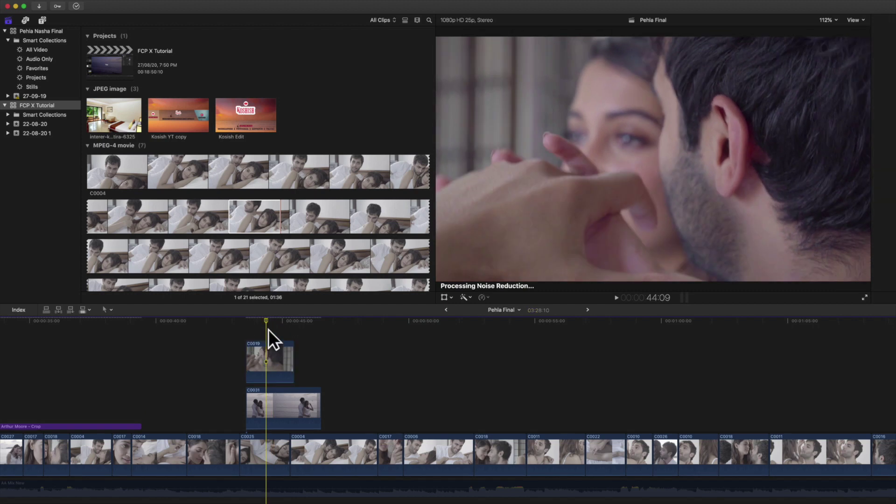
Cut through all stacked clips and the music at 44:09 at once with the Blade tool.
click(104, 310)
click(117, 356)
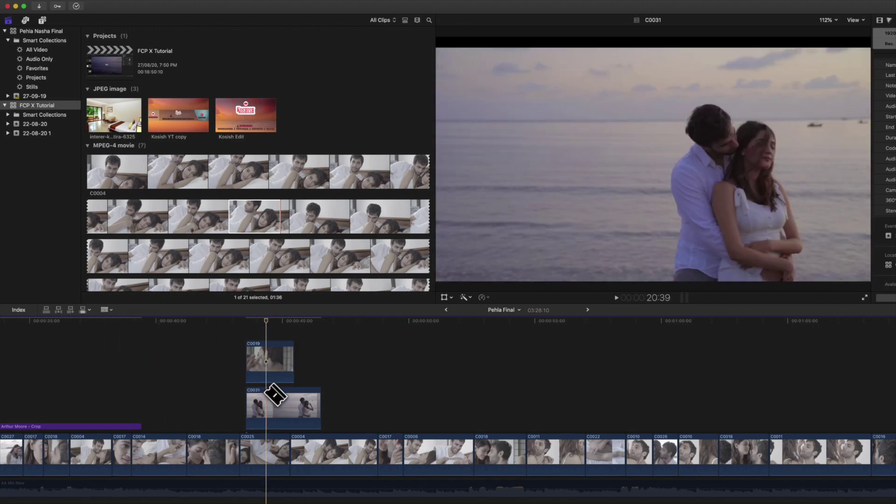
key(shift)
shift+click(267, 398)
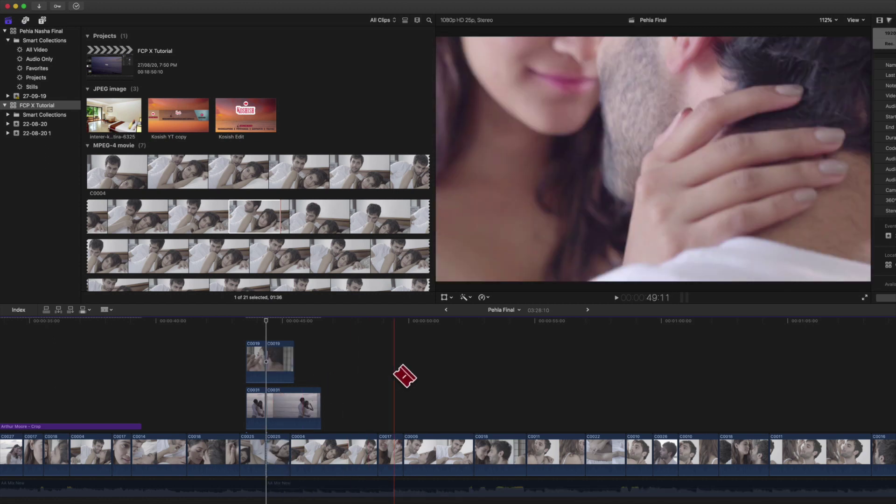
Undo the cut through the stacked clips and split all of them with Blade All at 44:20.
key(a)
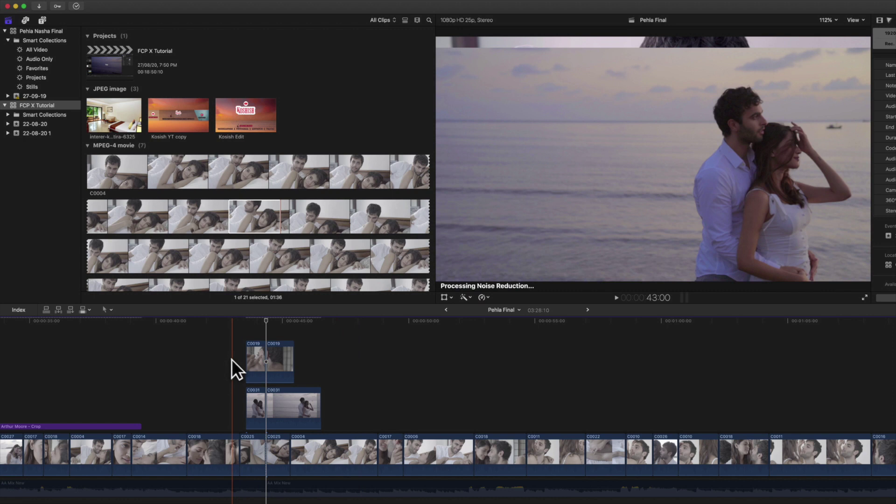
key(Delete)
key(super+z)
click(276, 329)
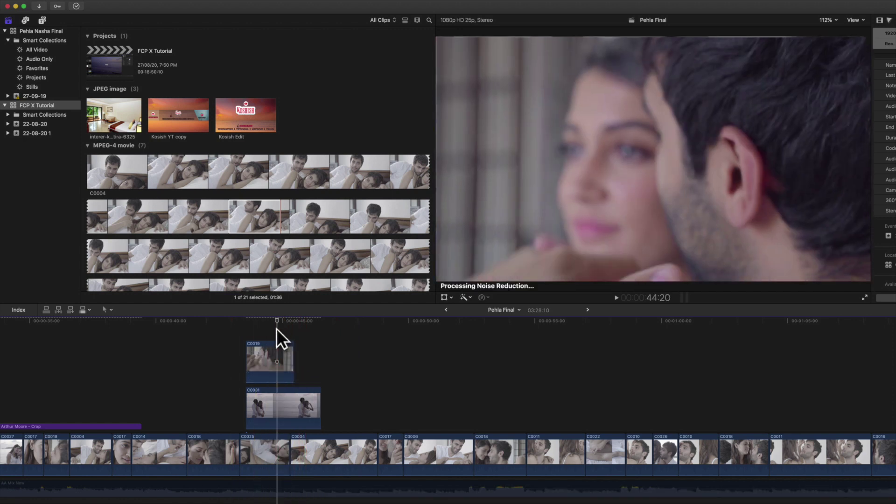
key(shift+super+b)
Delete the pieces of the stacked clips after 44:20, then undo back to clips C0031 and C0019 in the primary storyline.
click(285, 341)
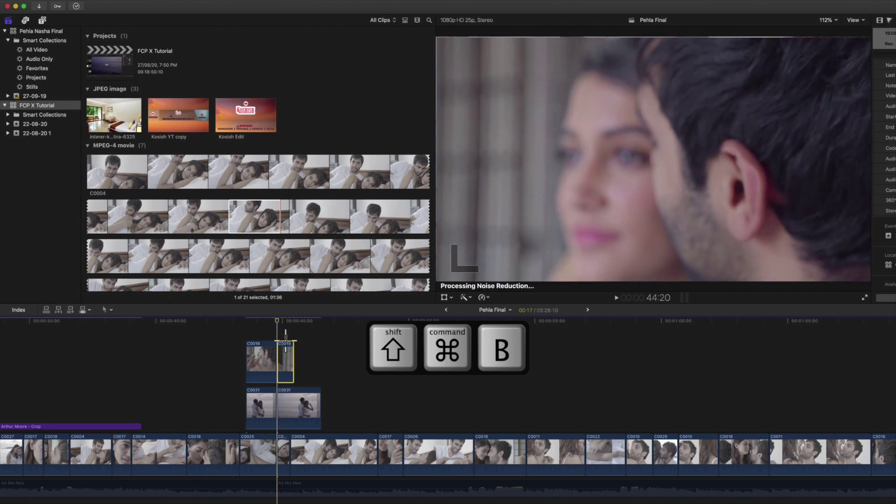
click(279, 443)
key(BackSpace)
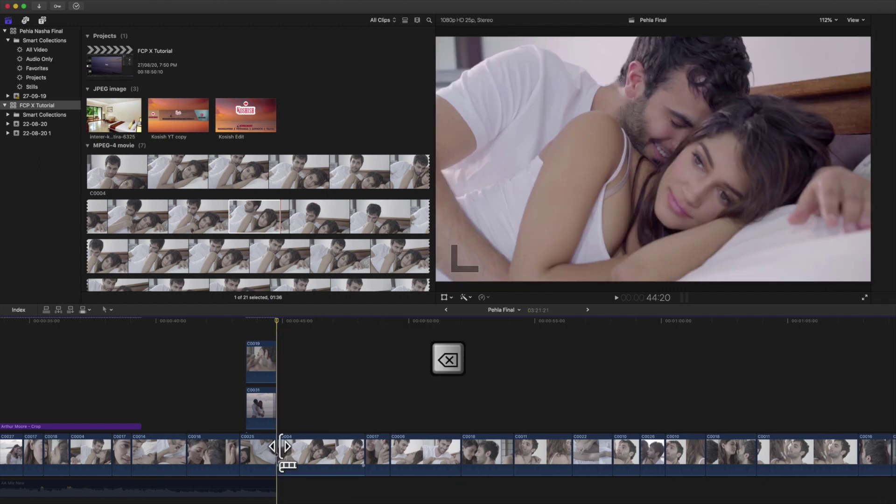
key(space)
key(super+z)
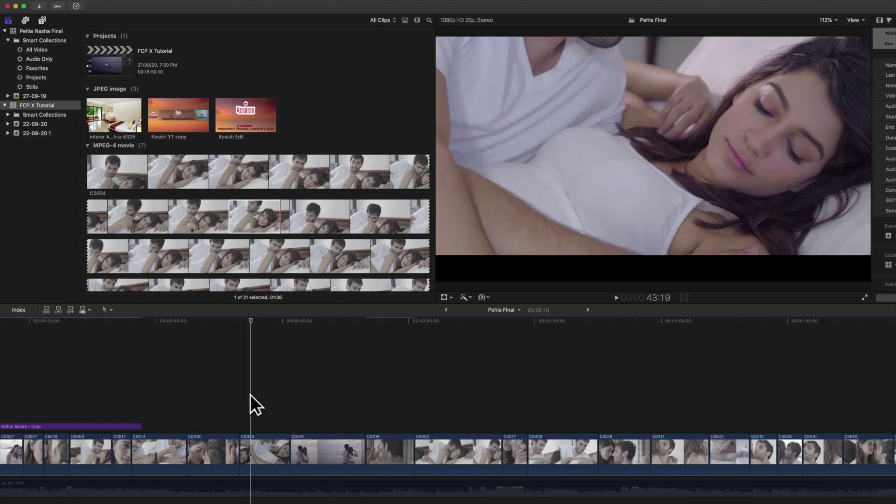
Magnify the timeline around clips C0025 to C0004 with the Zoom tool, then zoom back out with the same tool.
key(z)
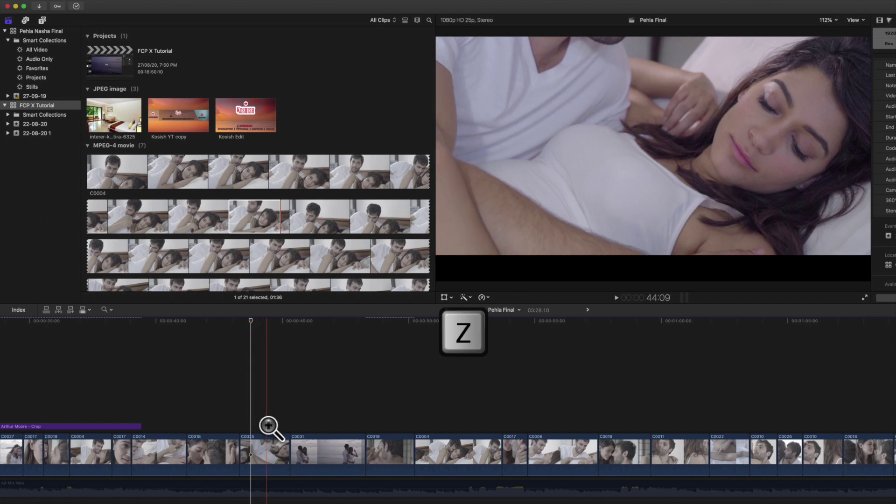
click(269, 450)
click(269, 450)
drag(256, 415, 484, 454)
alt+click(413, 445)
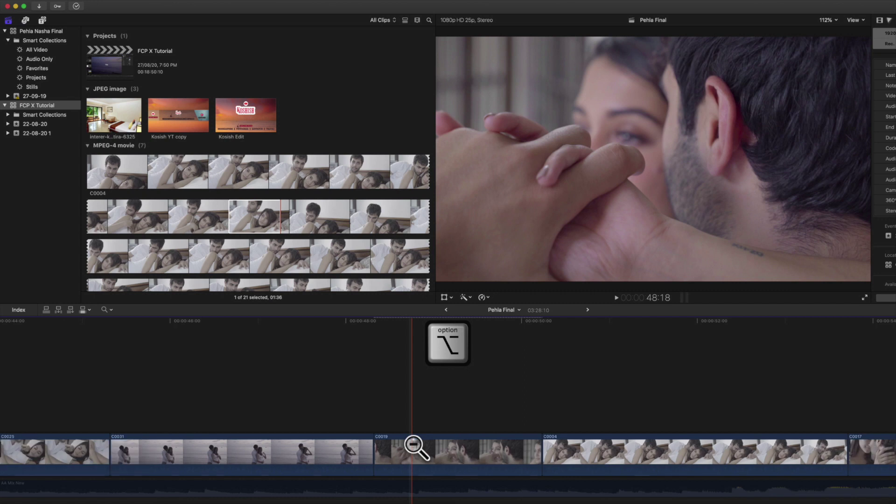
alt+click(413, 445)
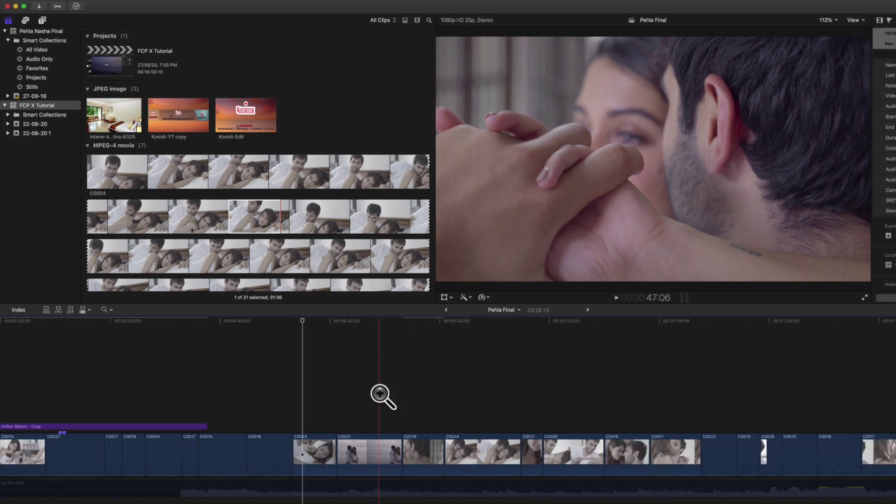
Zoom in on clip C0031 with the Zoom tool, then zoom the timeline out to an overview of the project.
click(378, 393)
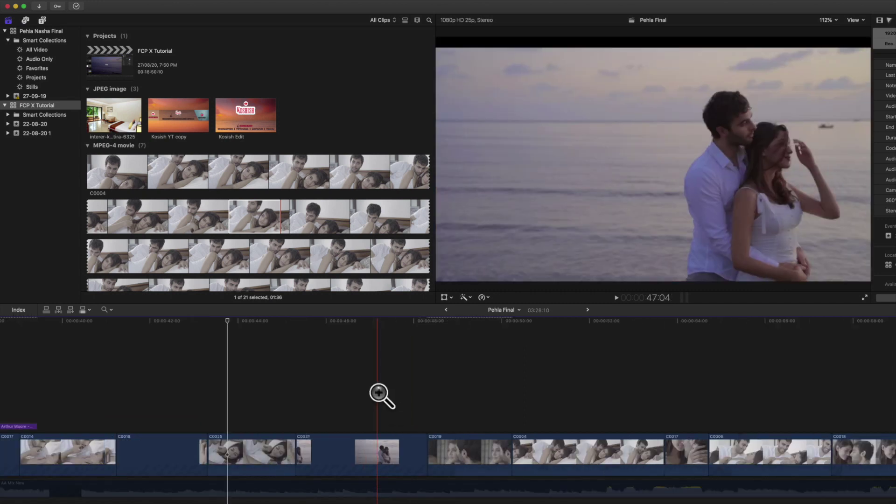
click(378, 393)
key(super+minus)
key(super+minus)
key(super+minus)
key(super+minus)
key(super+minus)
key(super+minus)
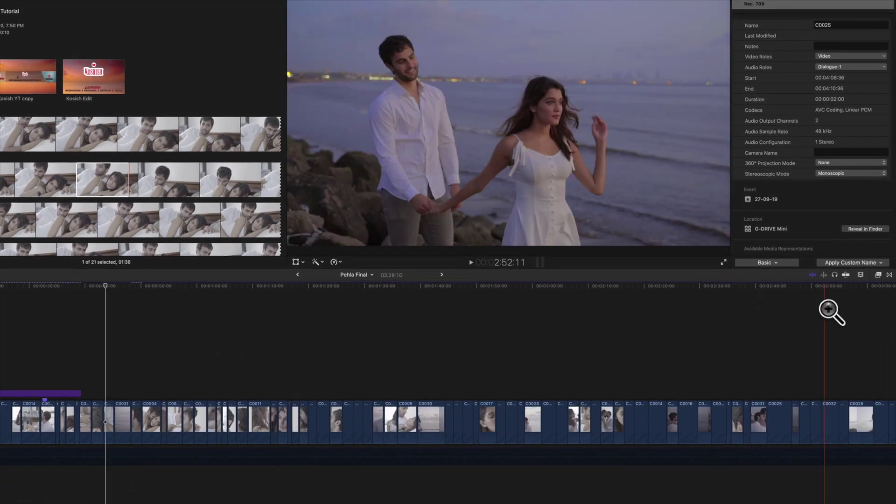
Zoom the timeline in slightly from the clip appearance options and display the clips as audio waveforms only.
click(861, 275)
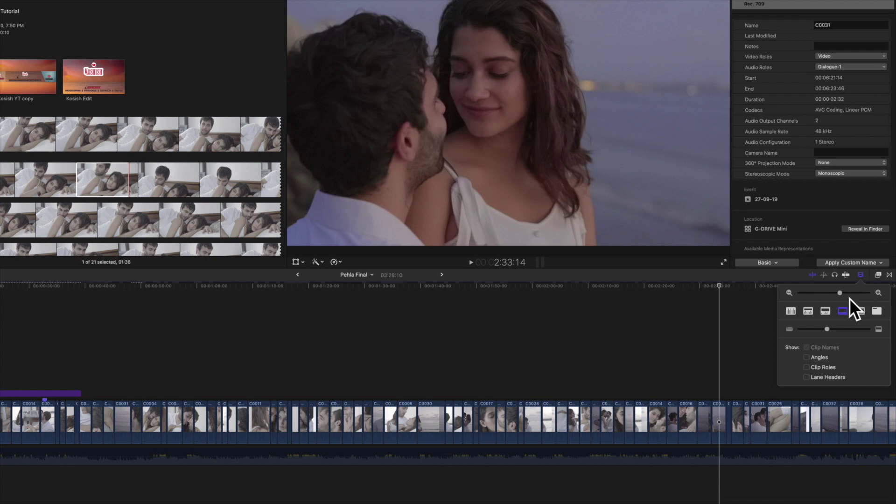
drag(839, 292, 842, 293)
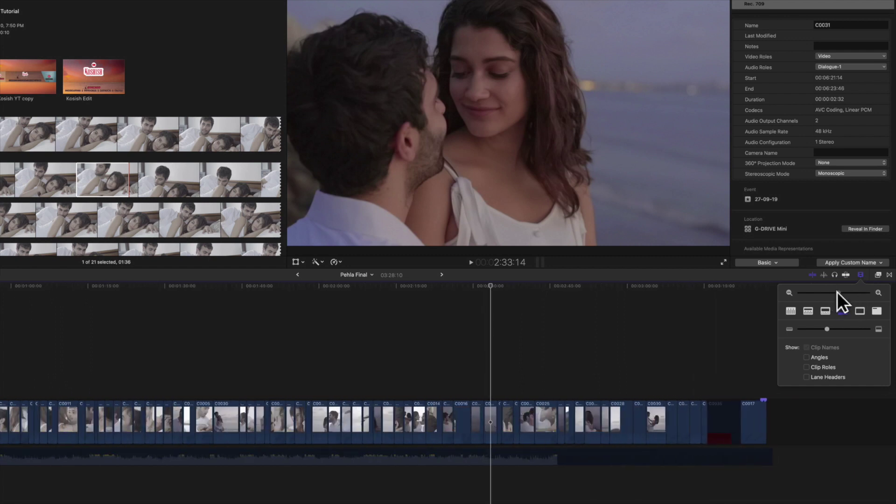
click(825, 311)
click(791, 310)
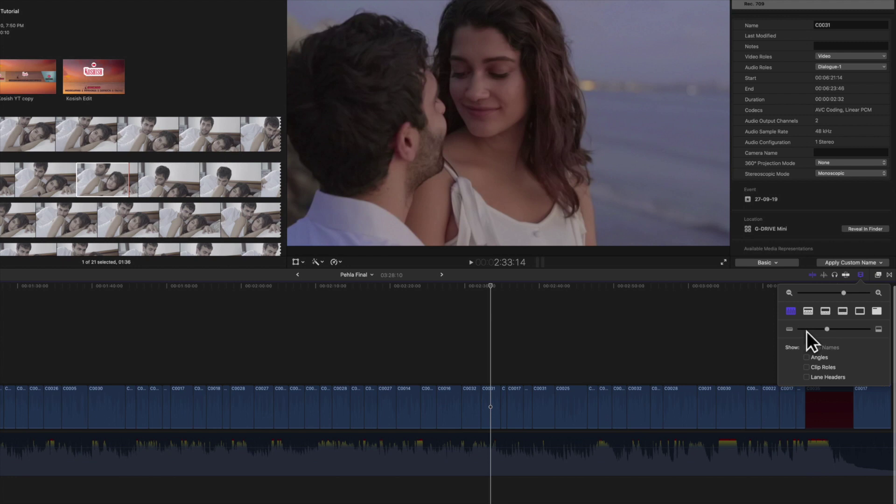
Increase the timeline clip height, show Angles as the clip labels and close the clip appearance options.
drag(835, 330, 845, 330)
click(806, 357)
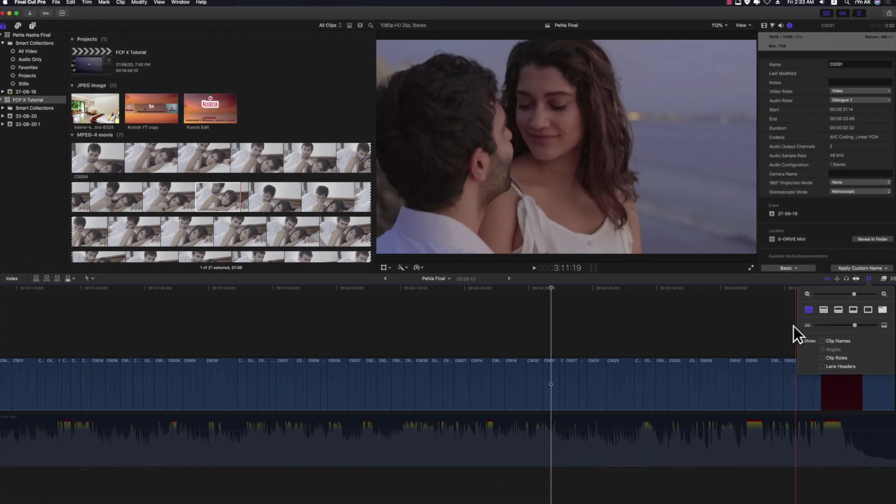
click(755, 324)
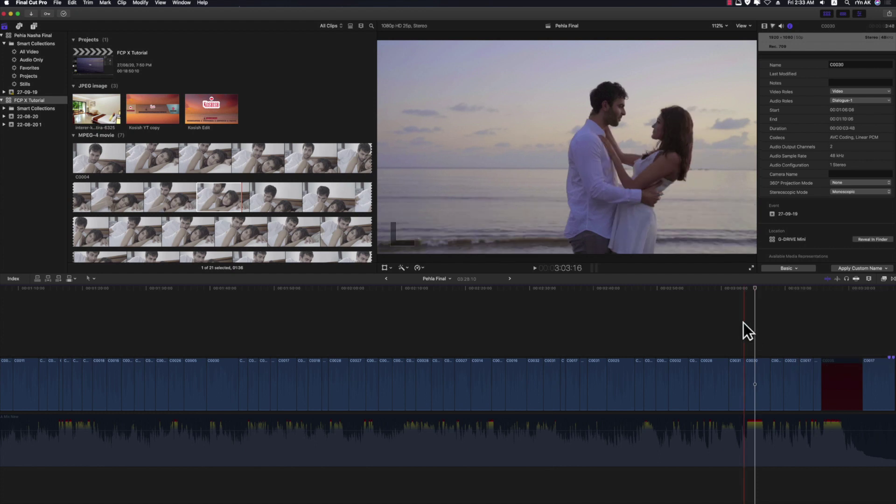
Move the timeline back to earlier clips with the Hand tool, then select clip C0028 with the Select tool.
key(h)
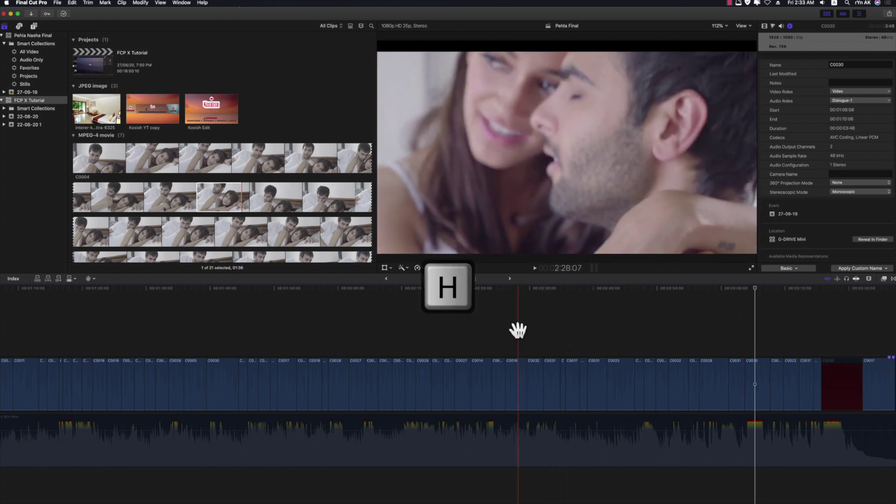
drag(490, 367, 636, 422)
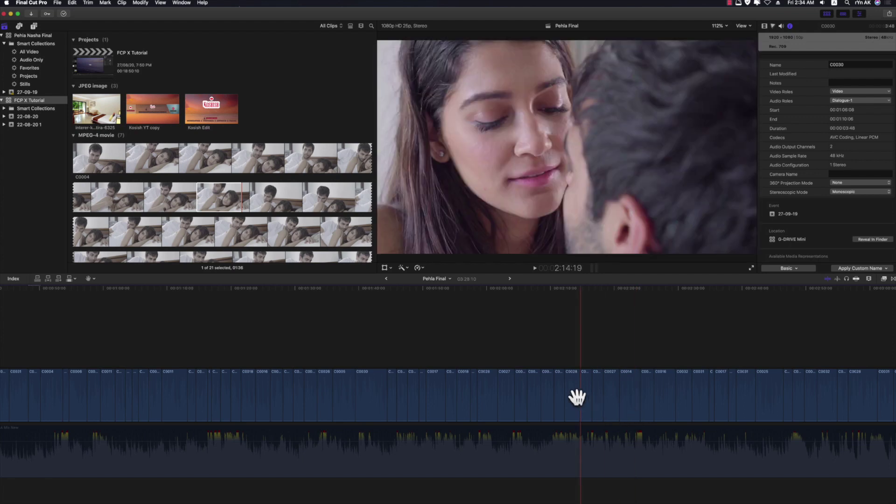
key(a)
click(488, 377)
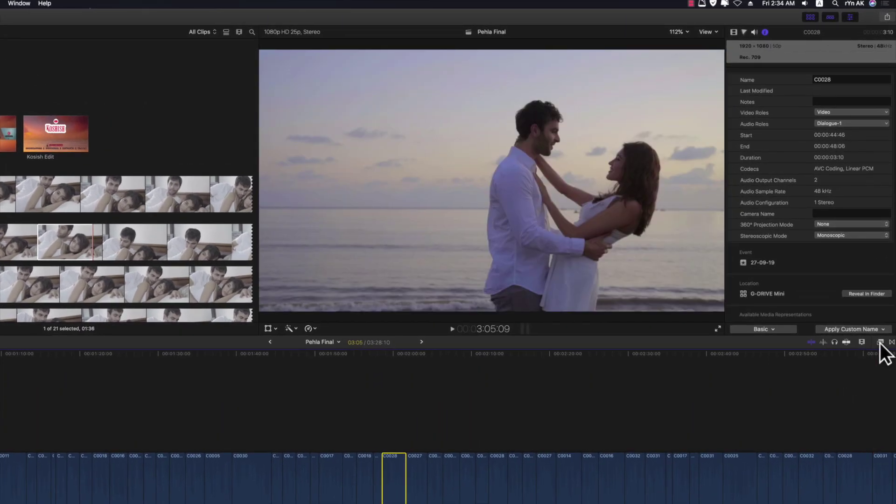
Show all video effects in the effects browser and apply the Camcorder effect to clip C0028 in the timeline.
click(880, 343)
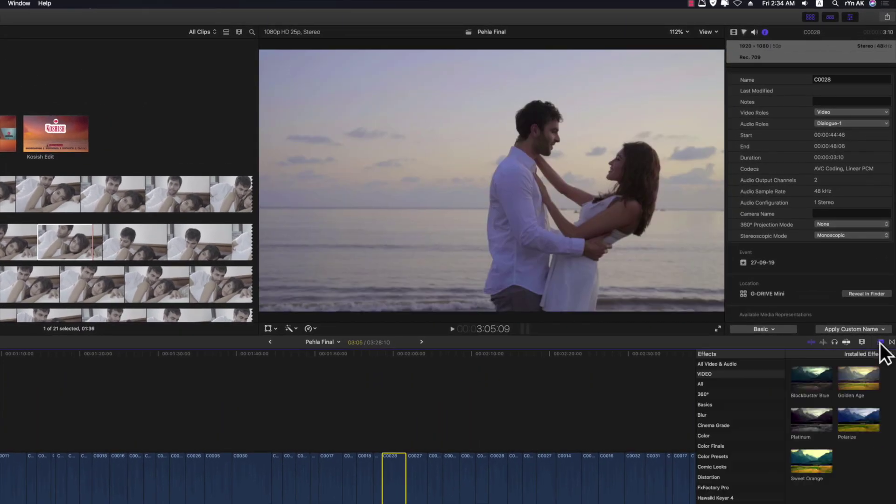
click(710, 384)
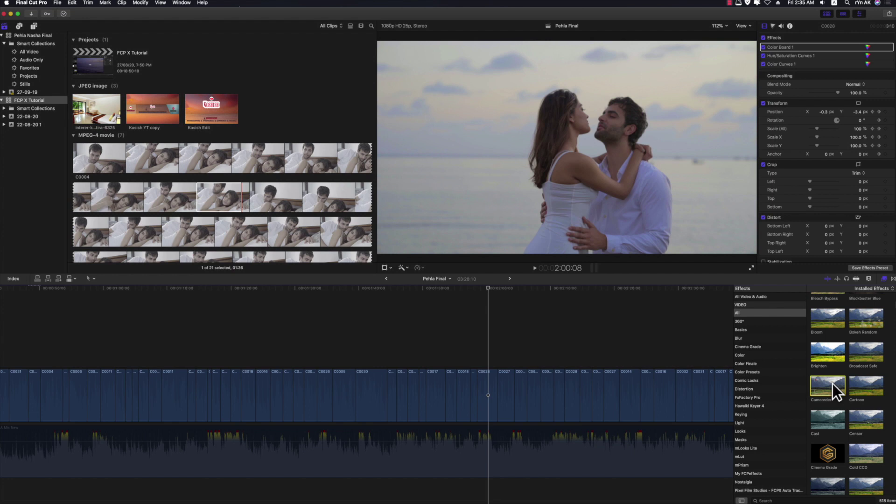
drag(832, 384, 485, 379)
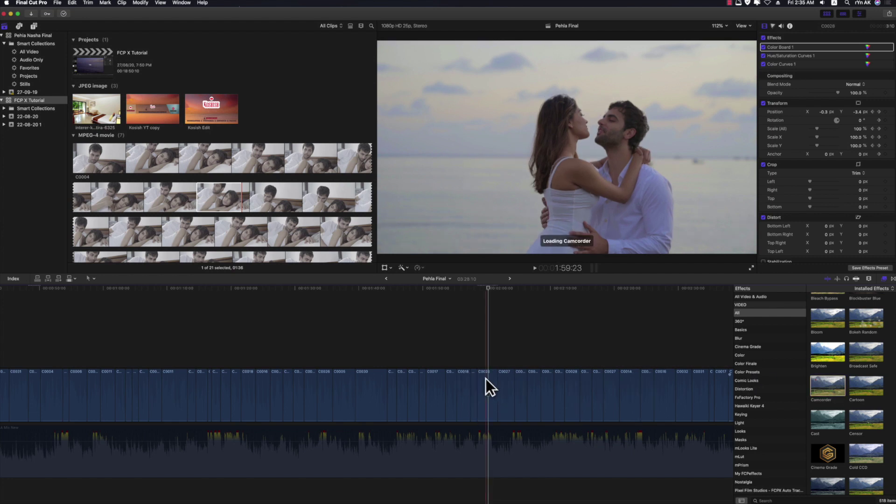
Adjust the Camcorder effect's settings on clip C0028, including an amount of 99.57, and delete the effect from the clip.
click(485, 382)
drag(815, 124, 811, 149)
click(837, 81)
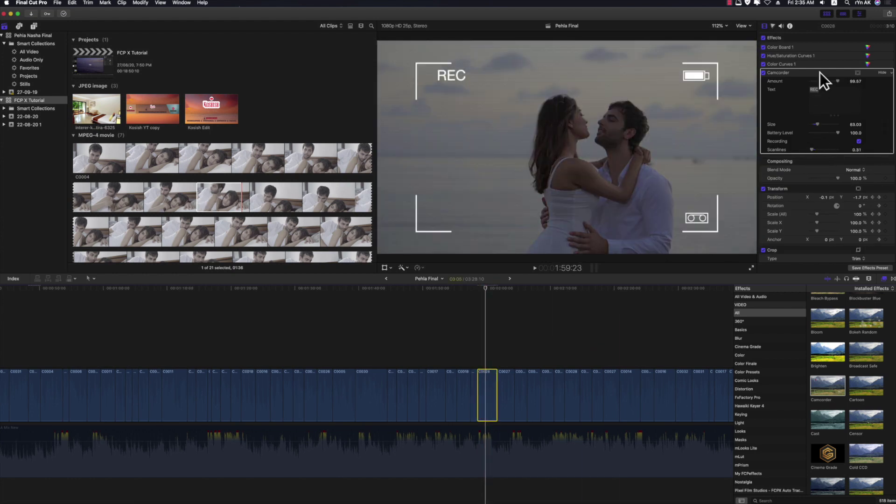
key(Delete)
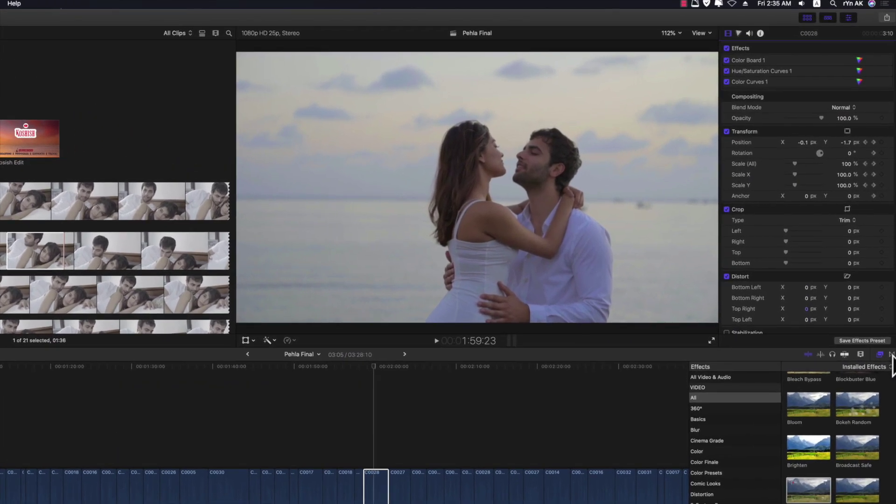
Add a Cross Dissolve from the Dissolves transitions at the cut between clips C0028 and C0027, and play the transition back.
click(891, 355)
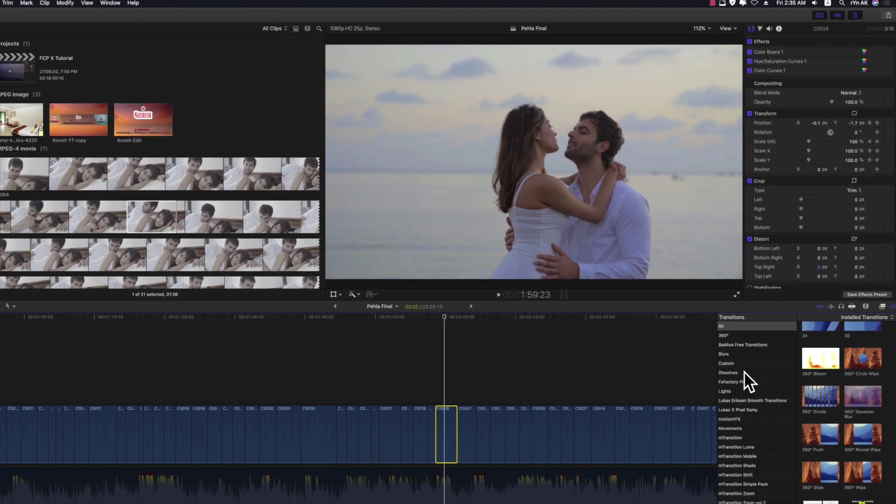
click(719, 430)
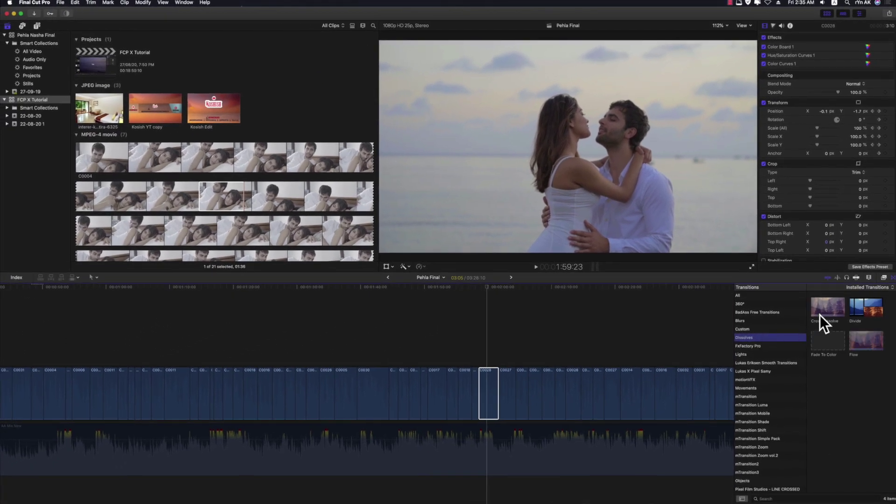
drag(820, 312, 500, 390)
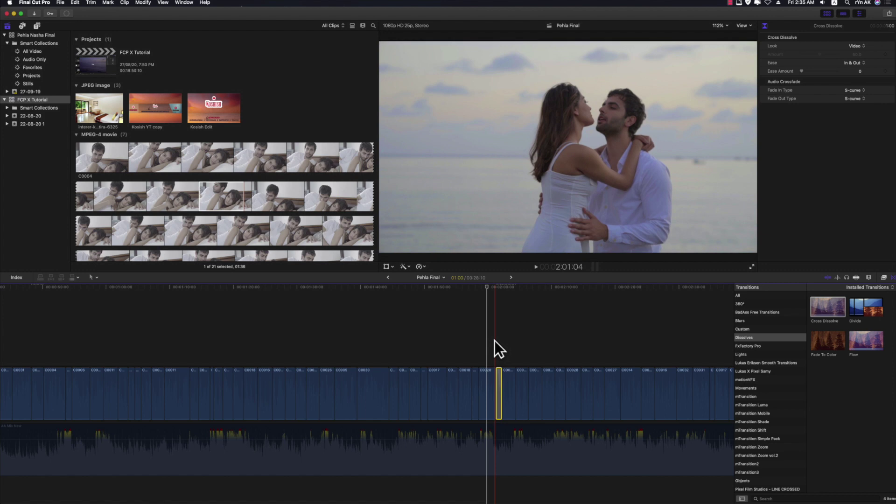
key(space)
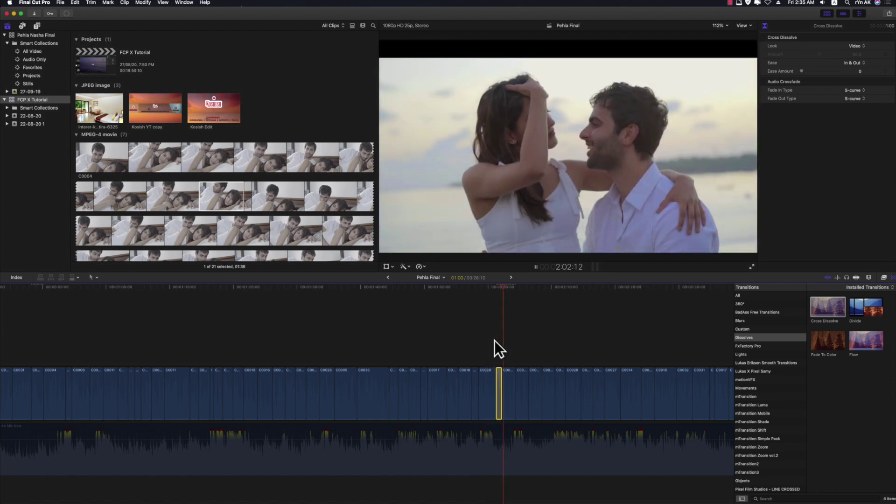
key(space)
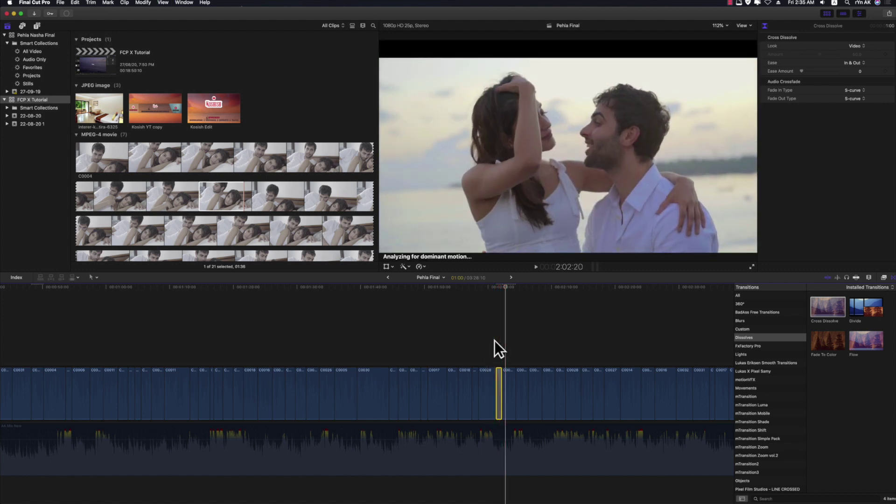